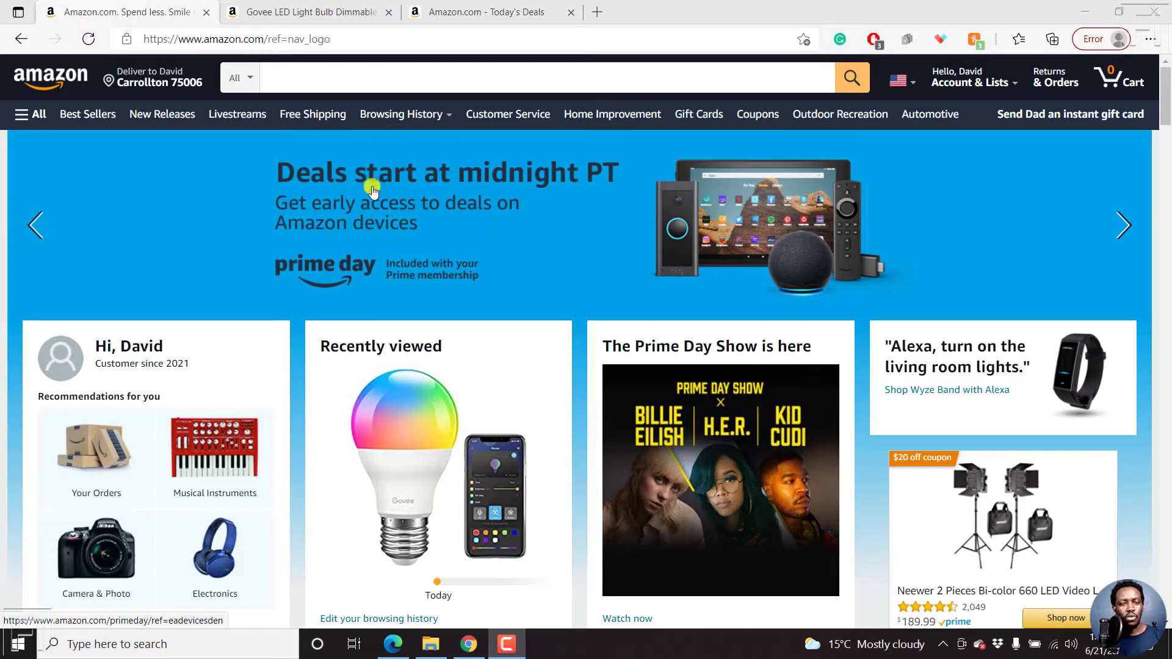
Step: View the Govee color-changing LED bulb listing at $13.99 with its coupon
click(305, 8)
mouse_move(227, 362)
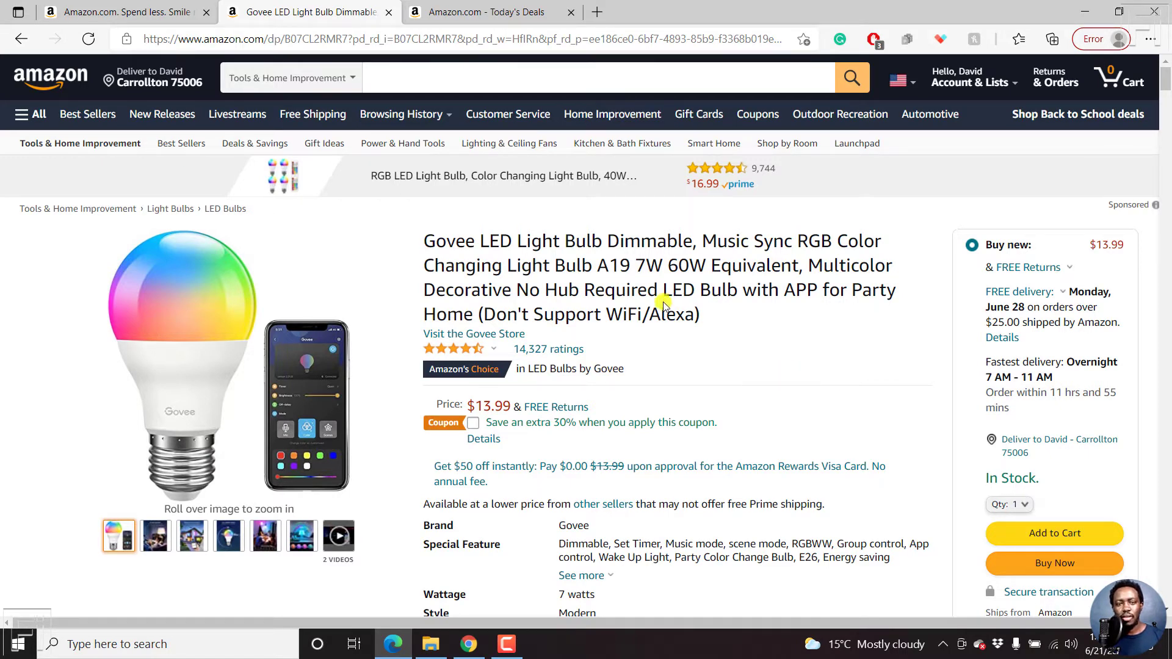
click(467, 11)
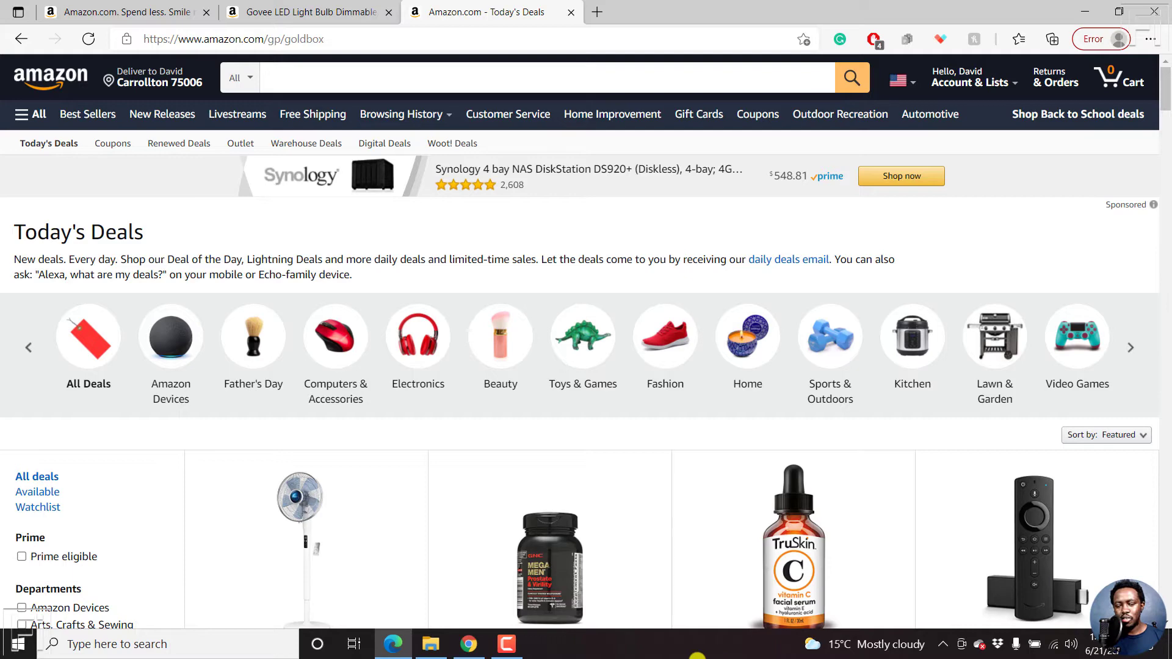
click(461, 650)
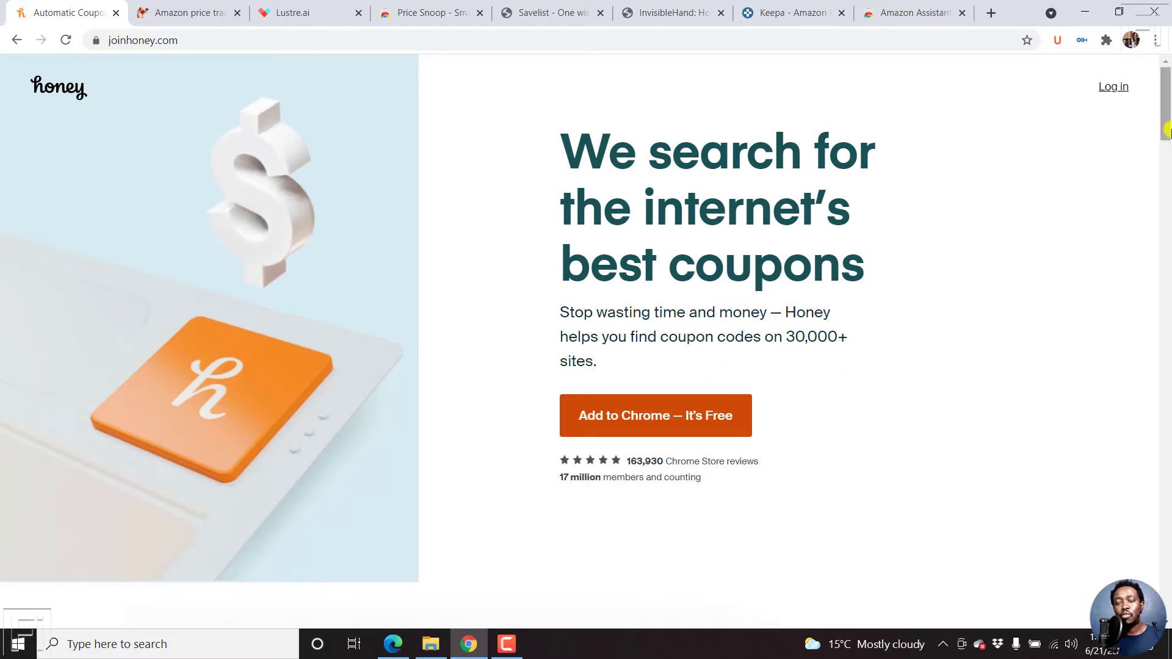
drag(1167, 127, 1167, 204)
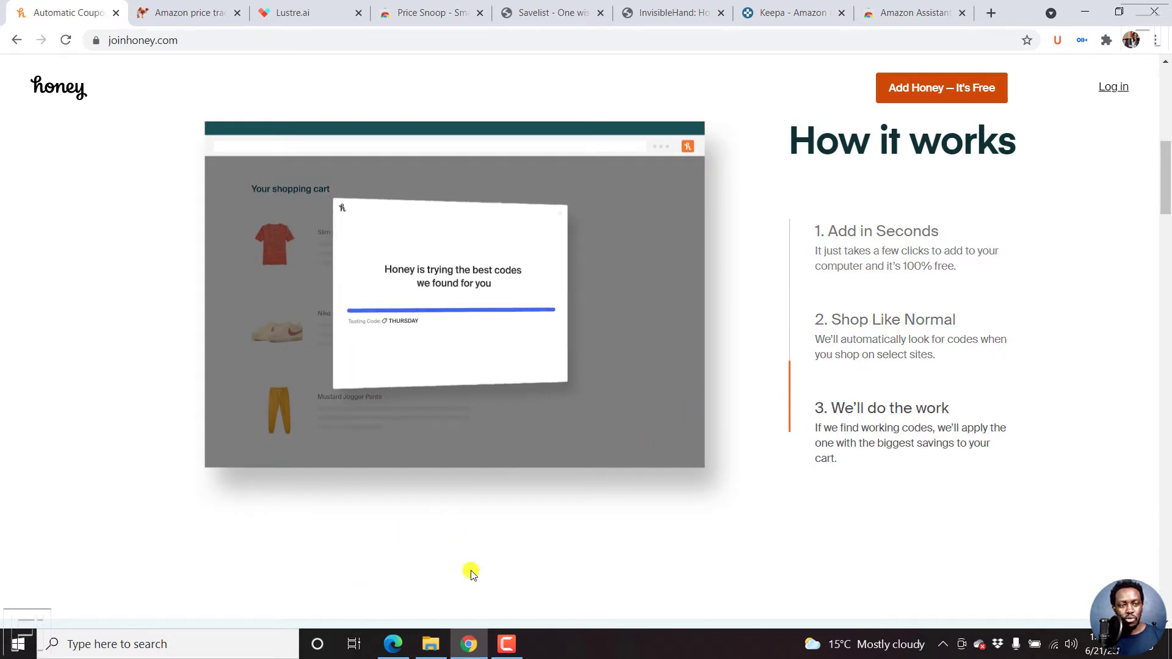
click(393, 643)
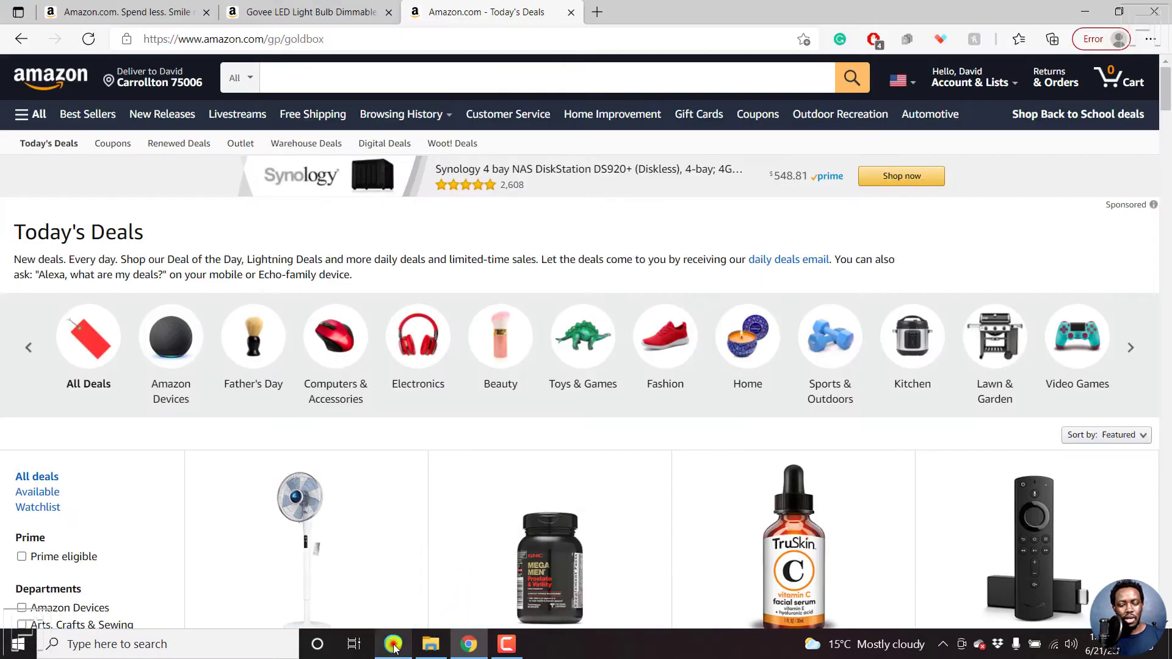
Step: Open the sponsored Neewer LED video light kit and review Honey's price history panel
click(97, 12)
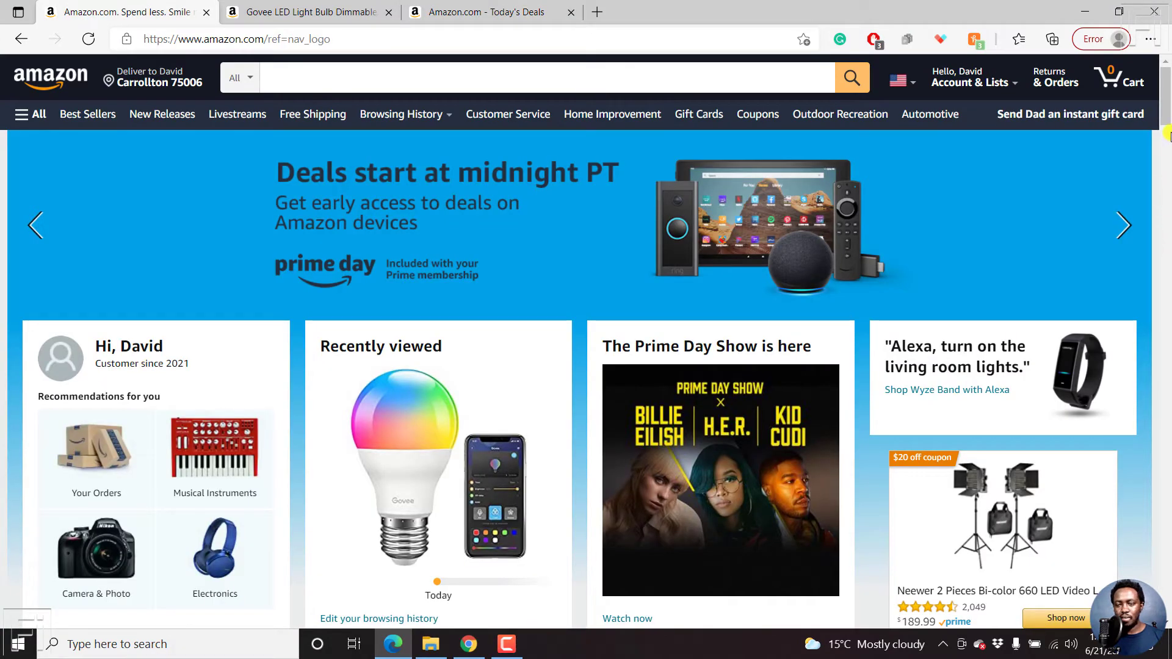
scroll(1145, 160, down, 1)
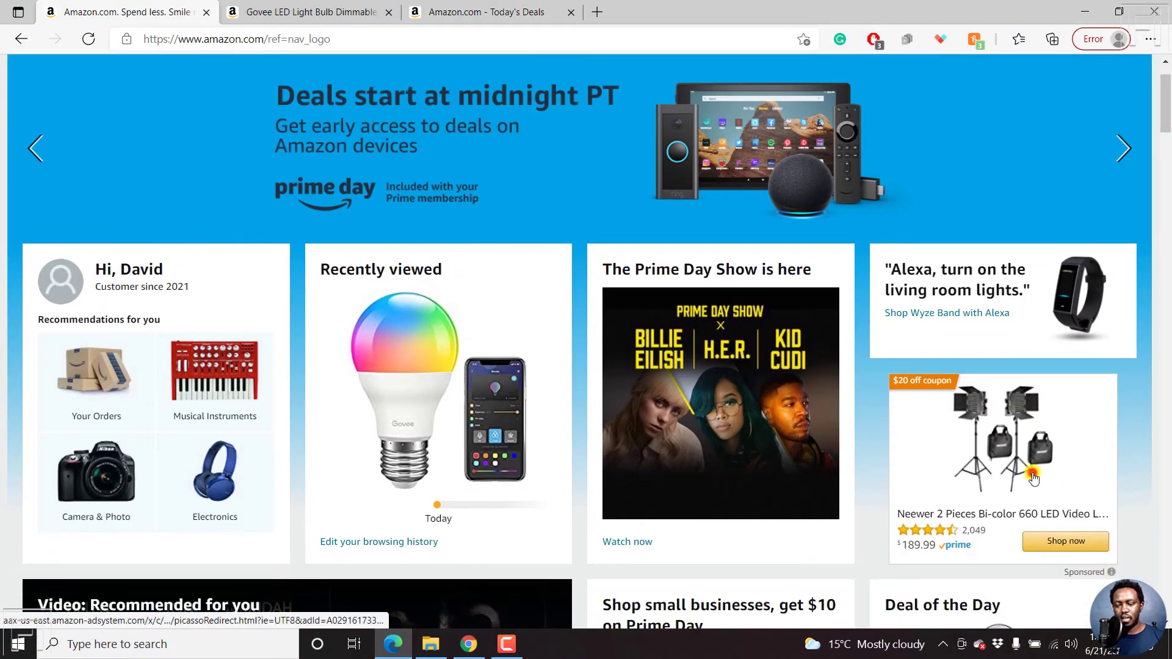
click(997, 446)
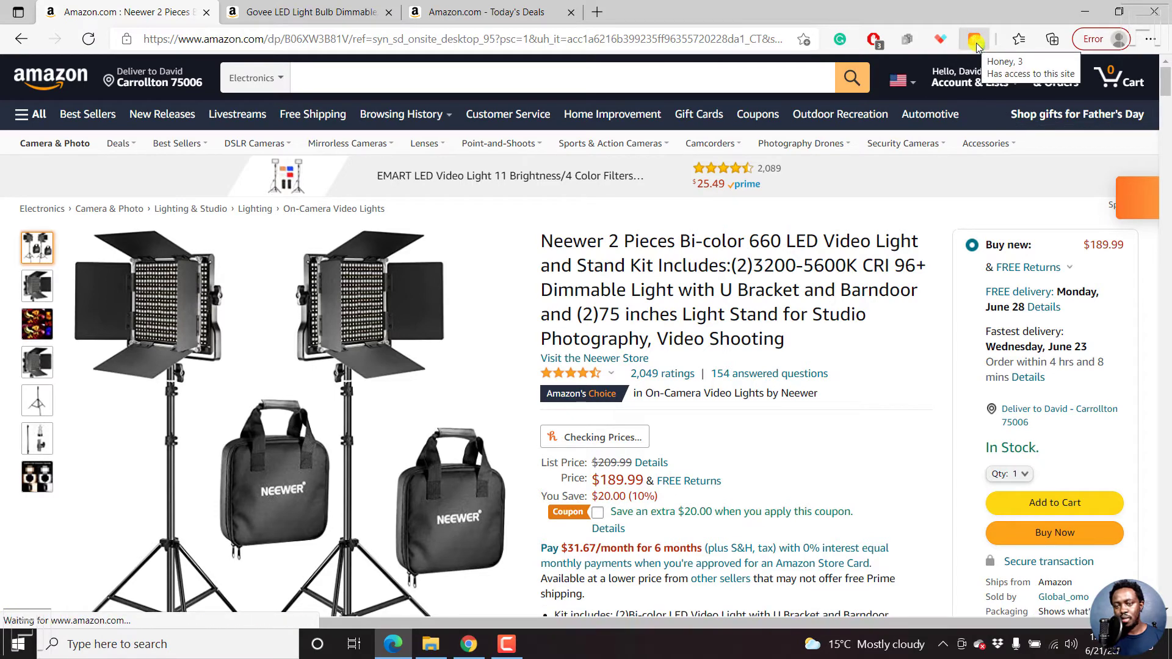
click(1134, 197)
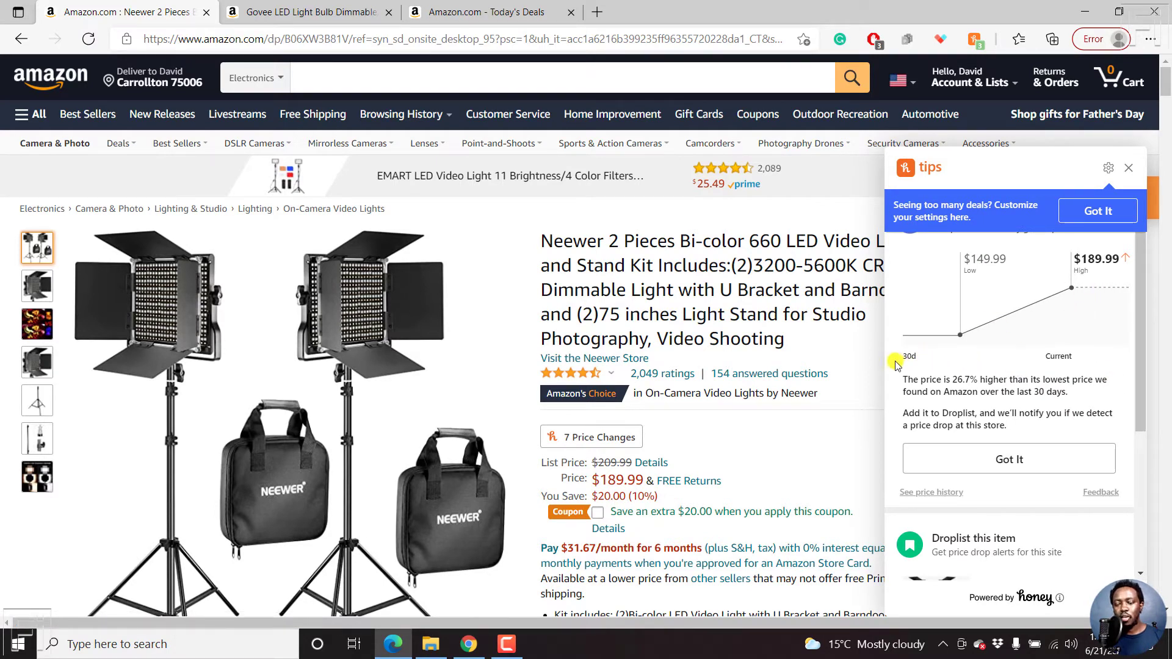
click(667, 458)
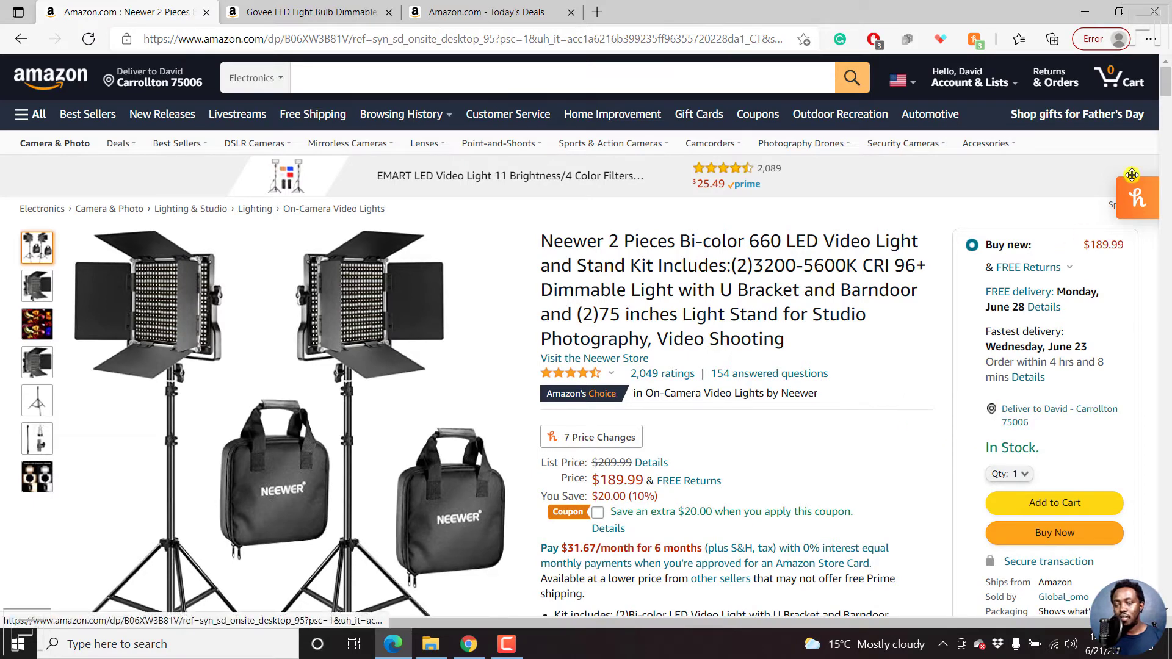
click(1136, 200)
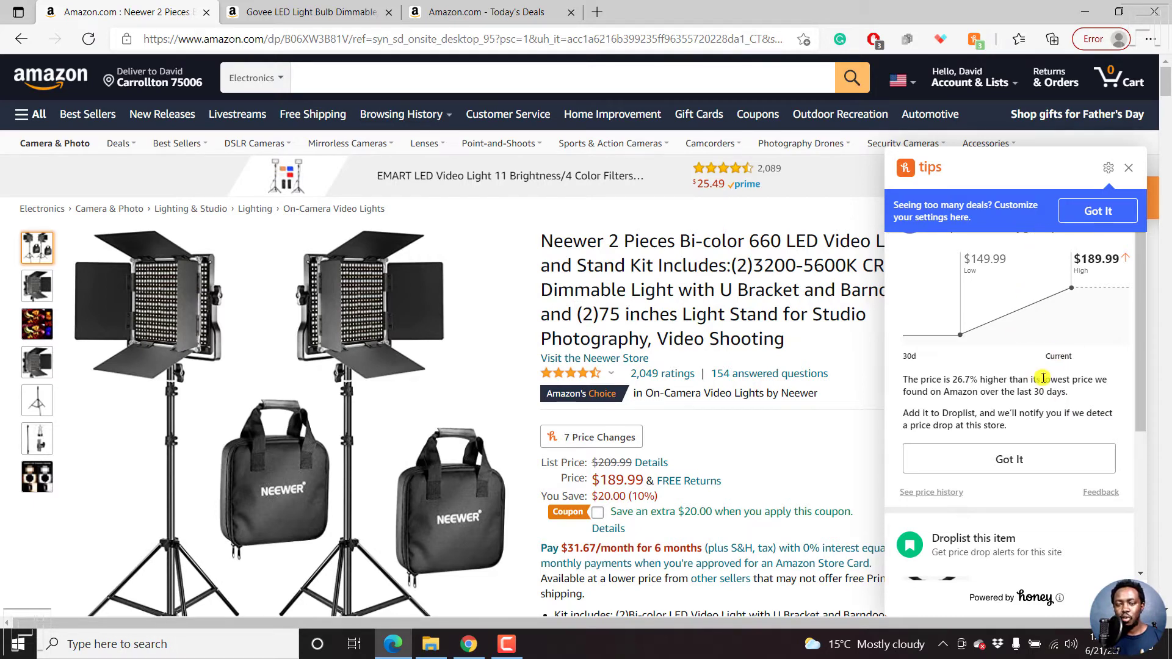
click(839, 434)
mouse_move(592, 437)
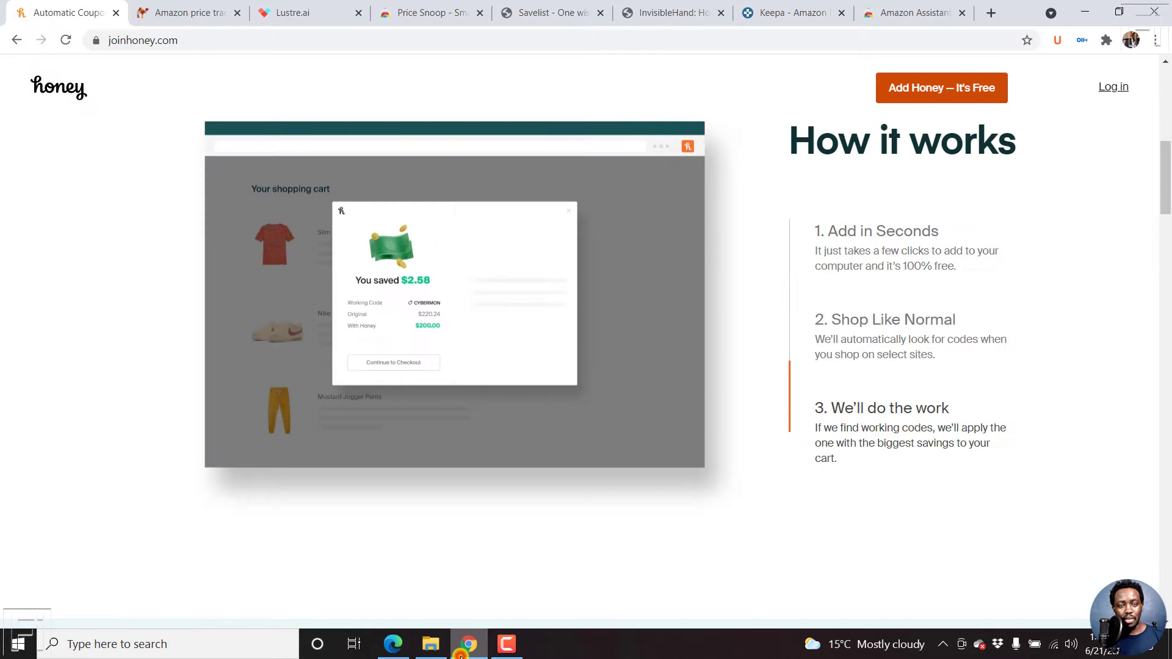
Step: Switch to the camelcamelcamel free Amazon price tracker homepage
click(177, 10)
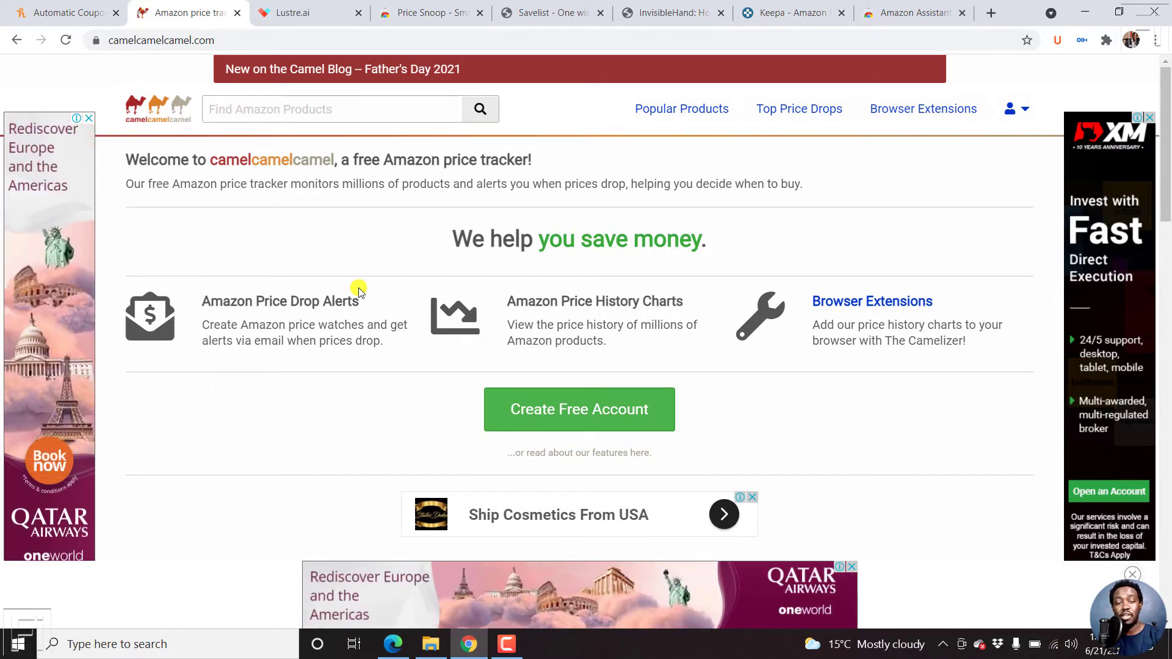
Step: Look up the Neewer kit's Amazon link on camelcamelcamel, showing its $189.99 history
click(394, 646)
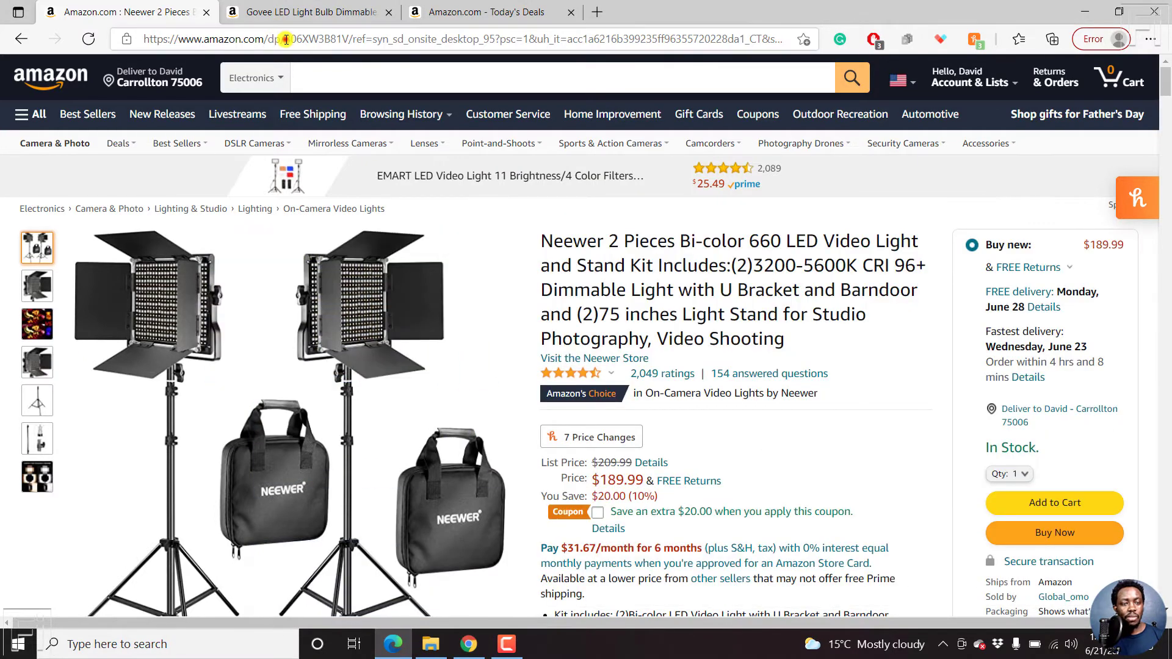
click(285, 40)
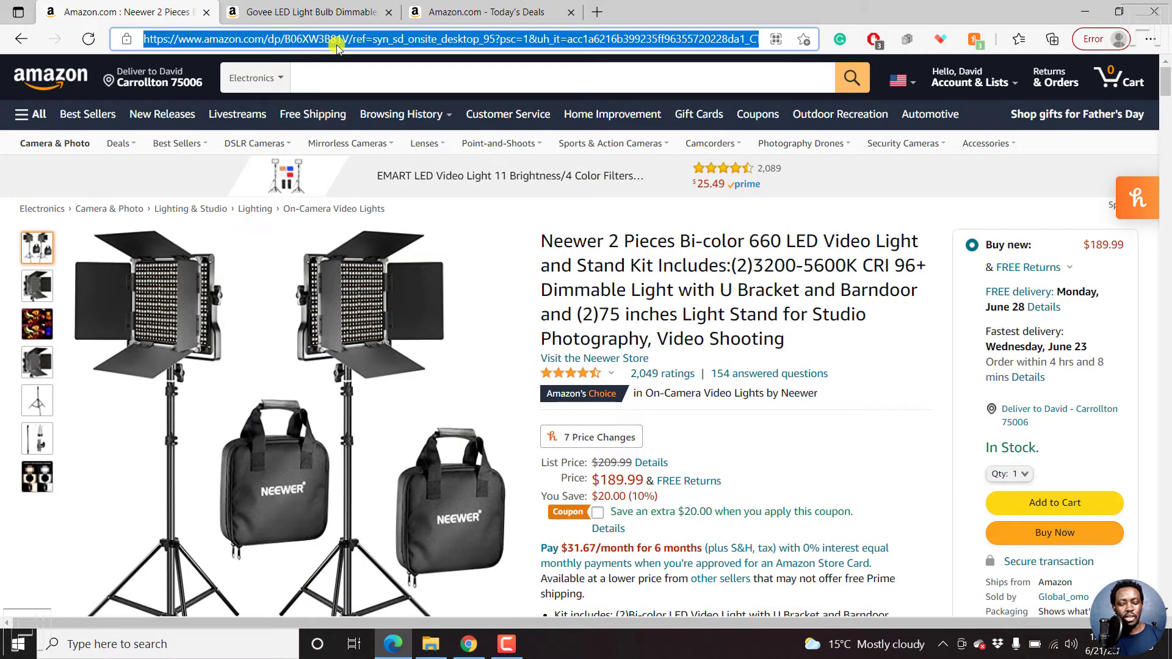
click(468, 644)
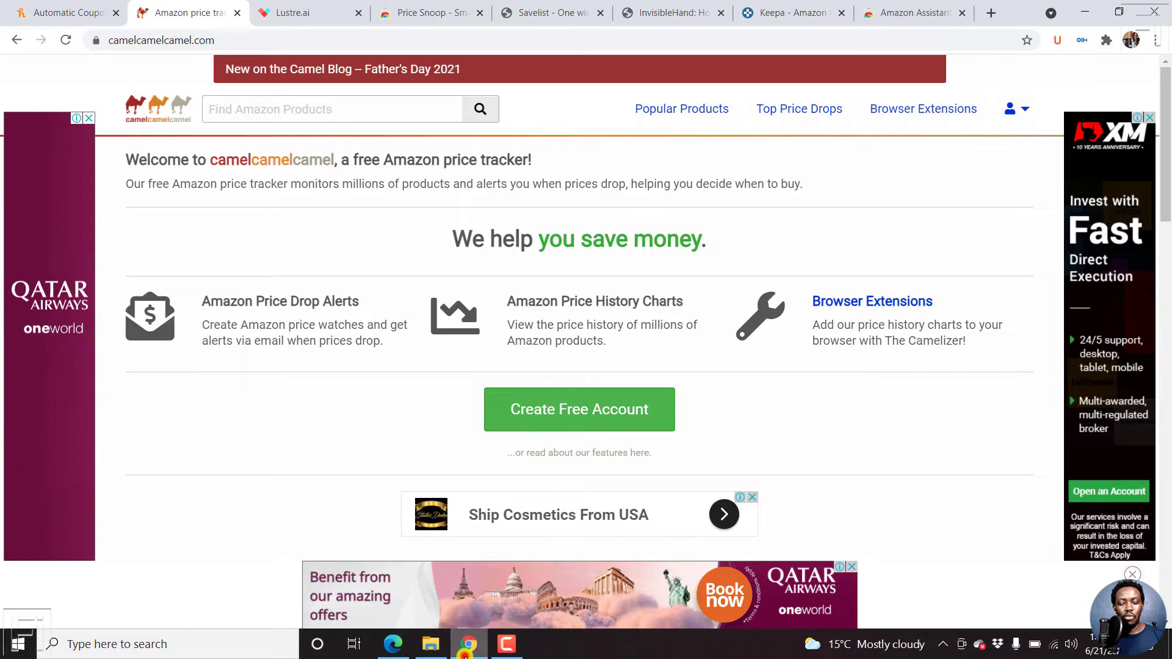
click(316, 107)
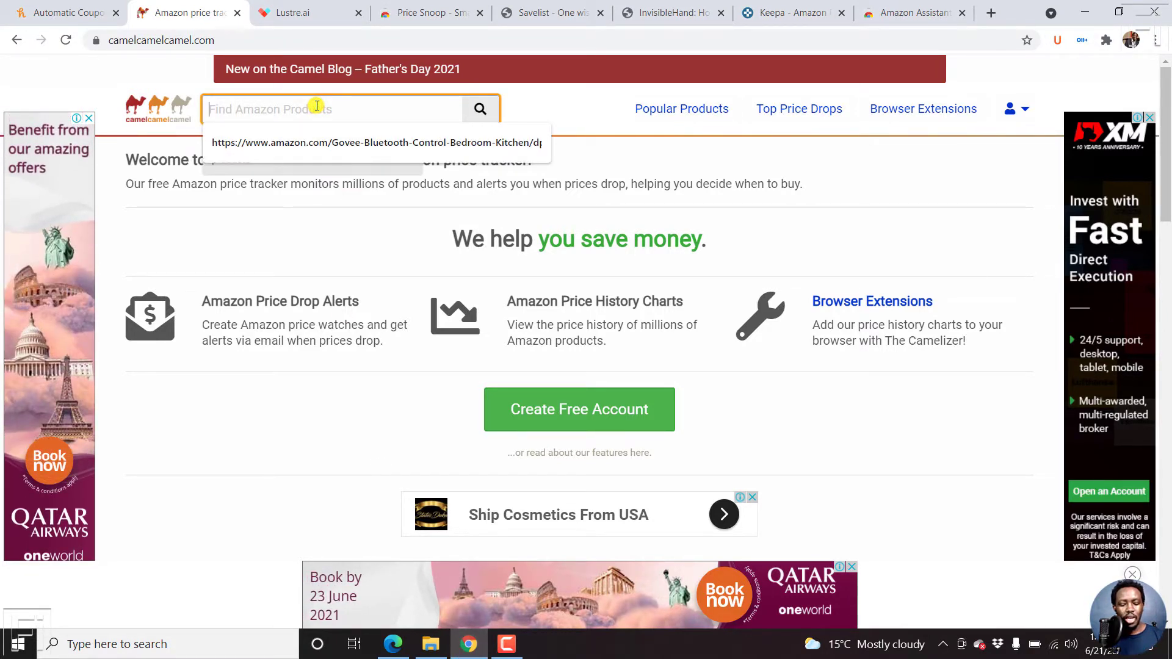
key(ctrl+v)
click(480, 108)
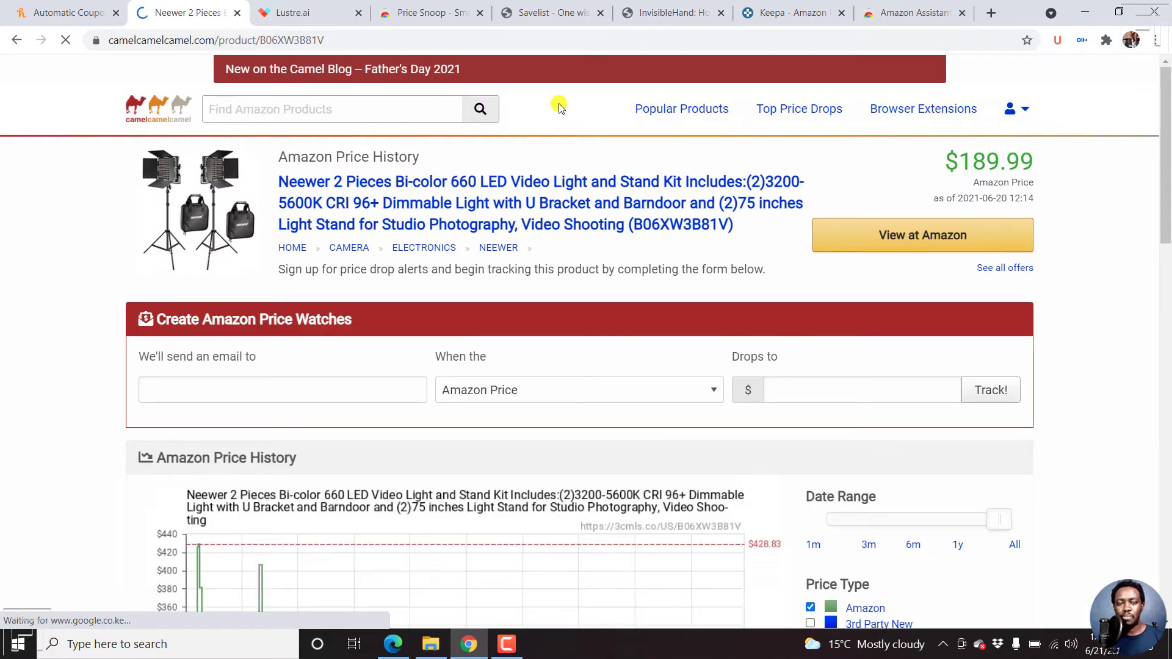
drag(1167, 96, 1167, 99)
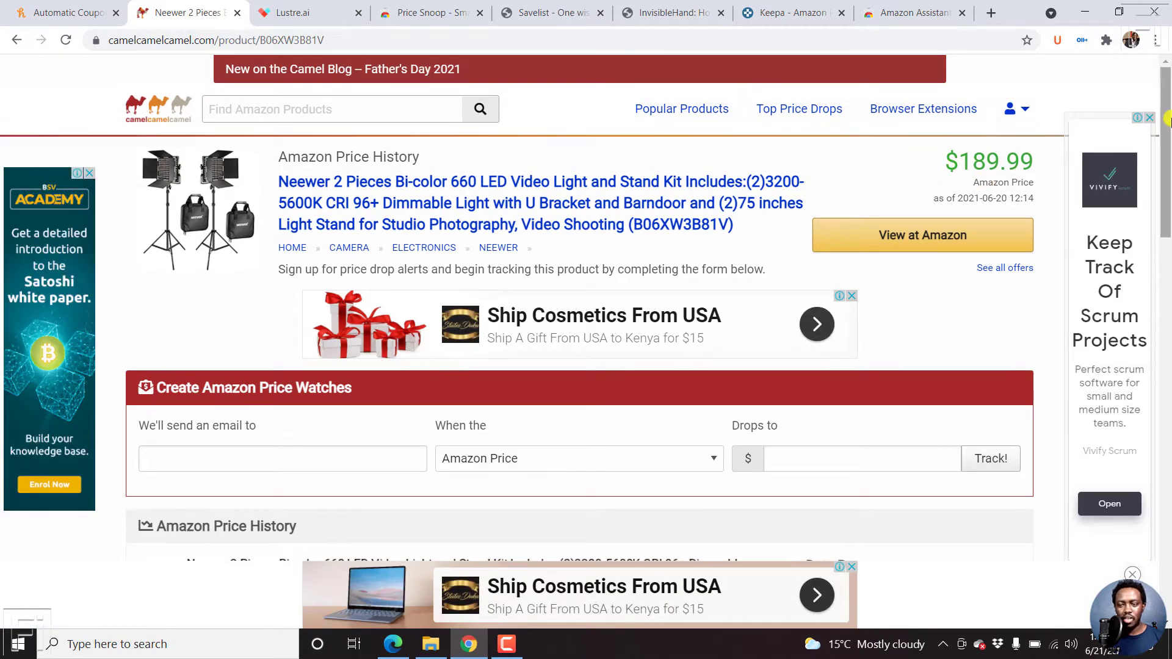
drag(1167, 124, 1169, 240)
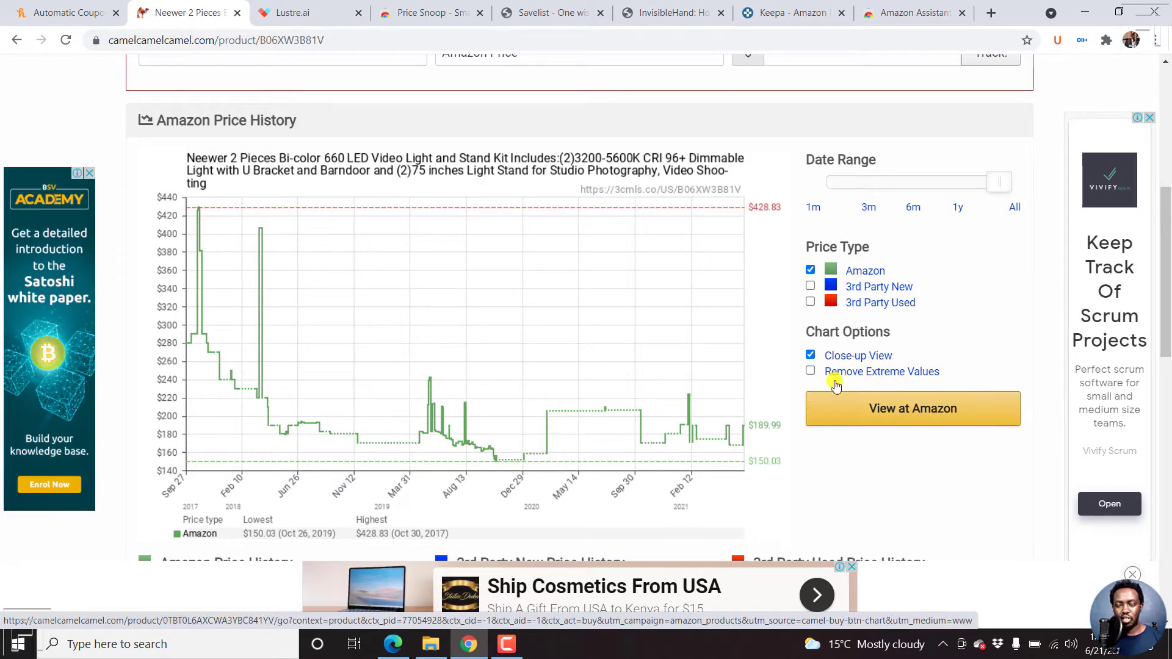
drag(1168, 311, 1167, 396)
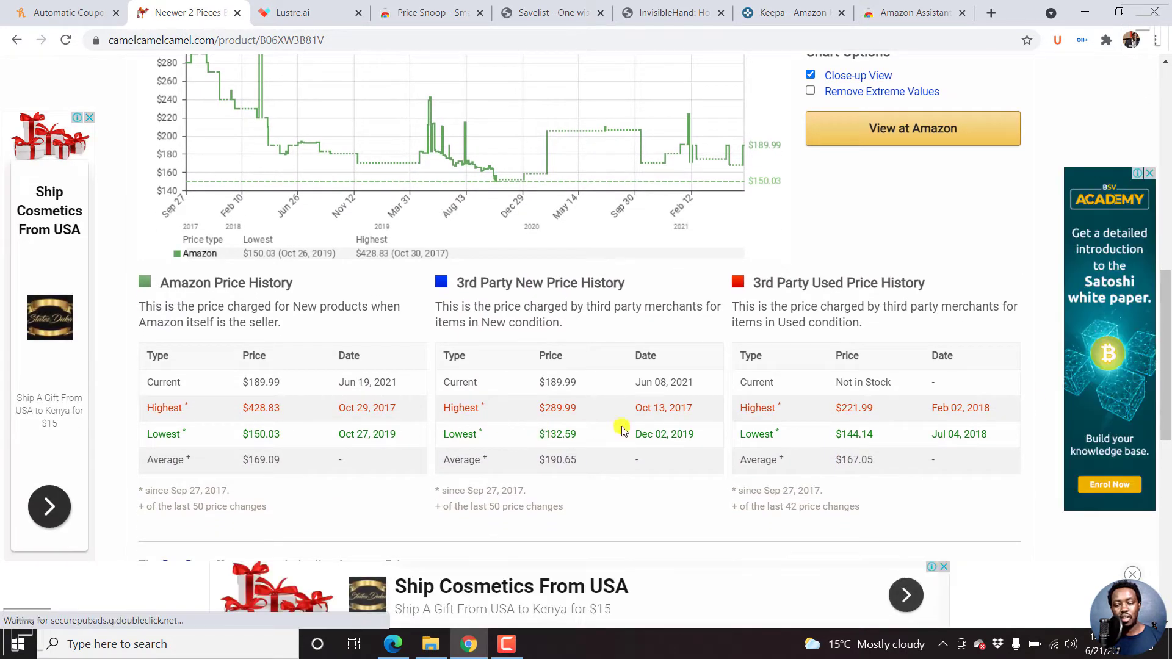
Step: Highlight the $132.59 lowest third-party and $428.83 highest Amazon prices
drag(535, 436, 594, 436)
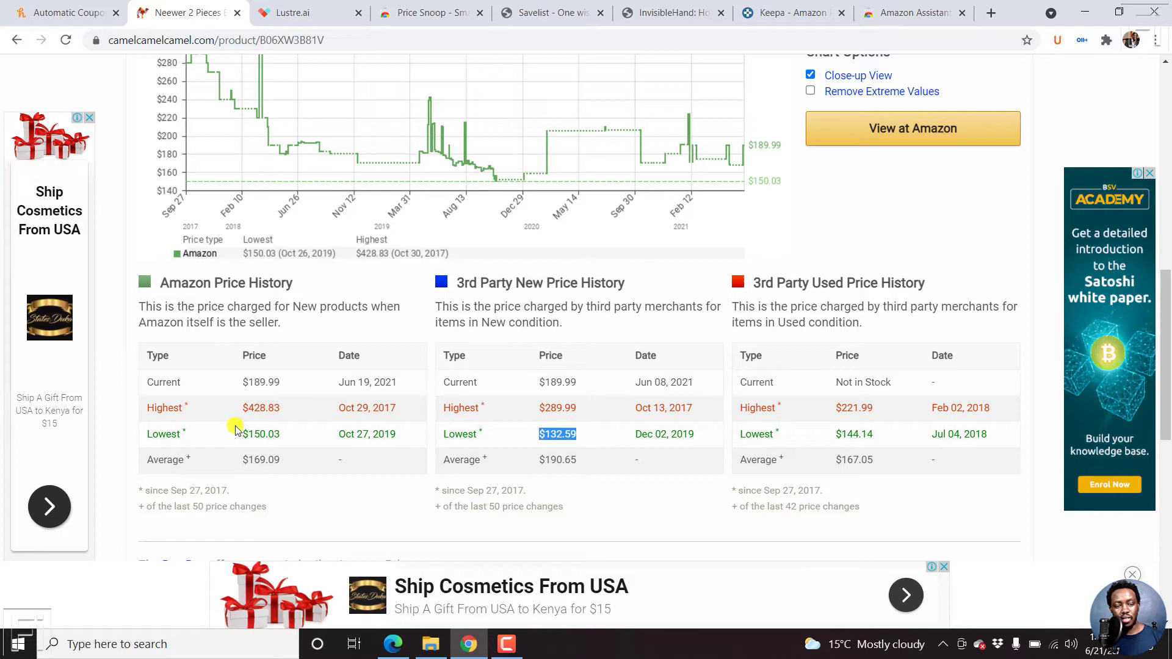
drag(238, 411, 280, 410)
click(363, 413)
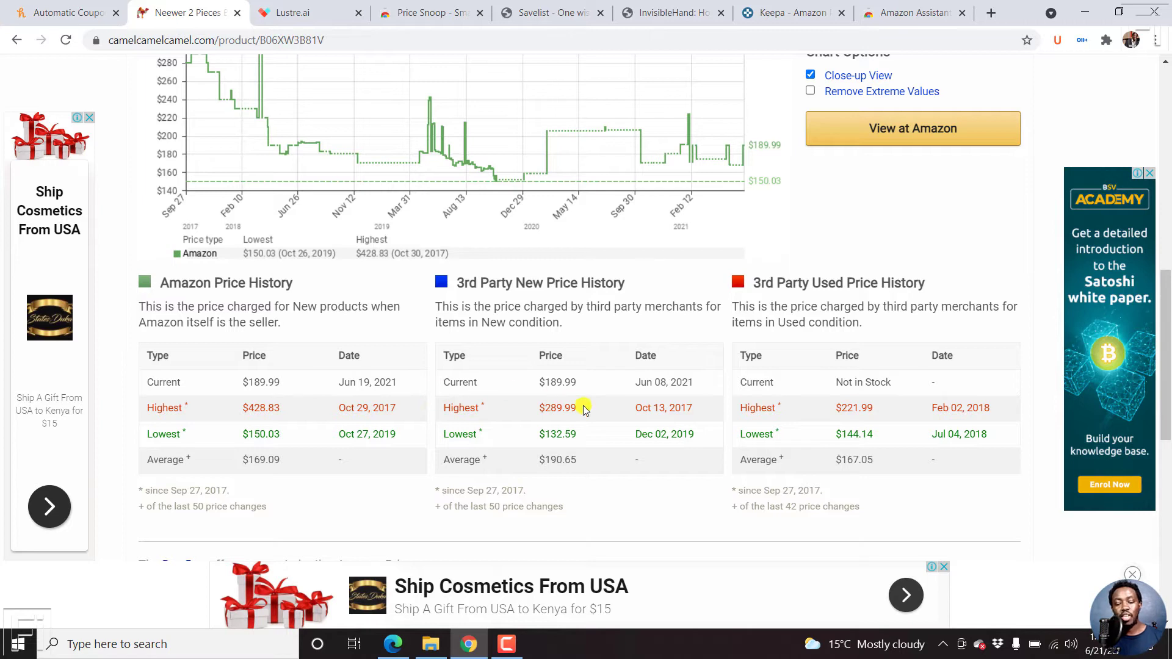
drag(538, 435, 605, 434)
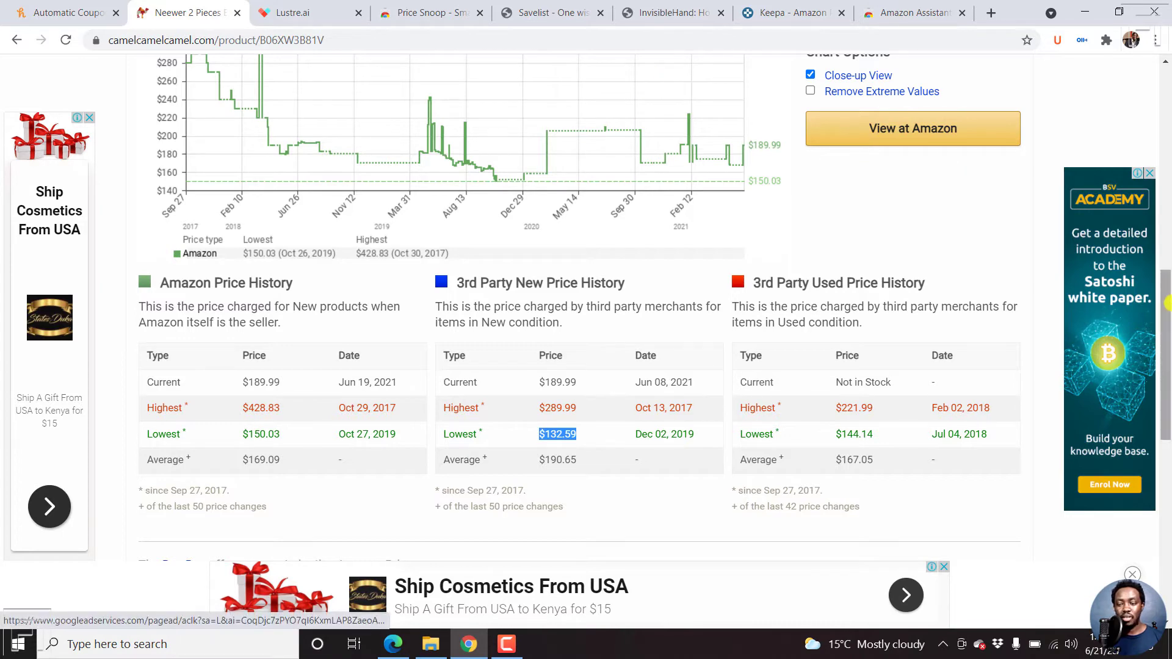
drag(1168, 304, 1168, 267)
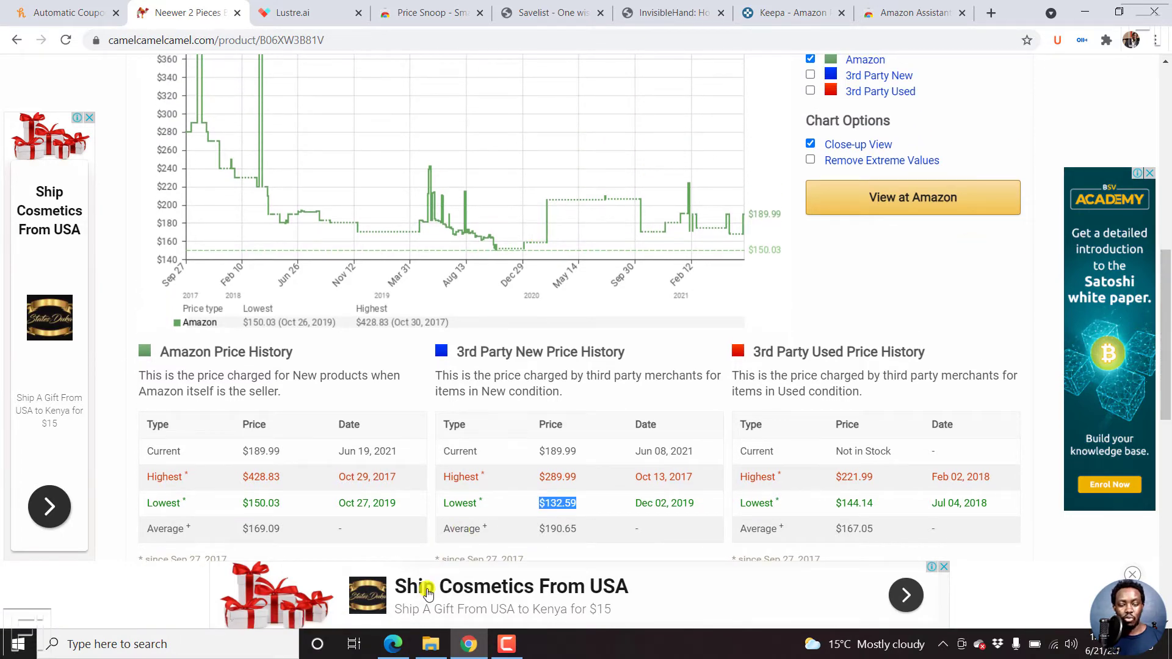
Step: Revisit the Neewer Amazon page, then bring up the Lustre.ai homepage
click(390, 645)
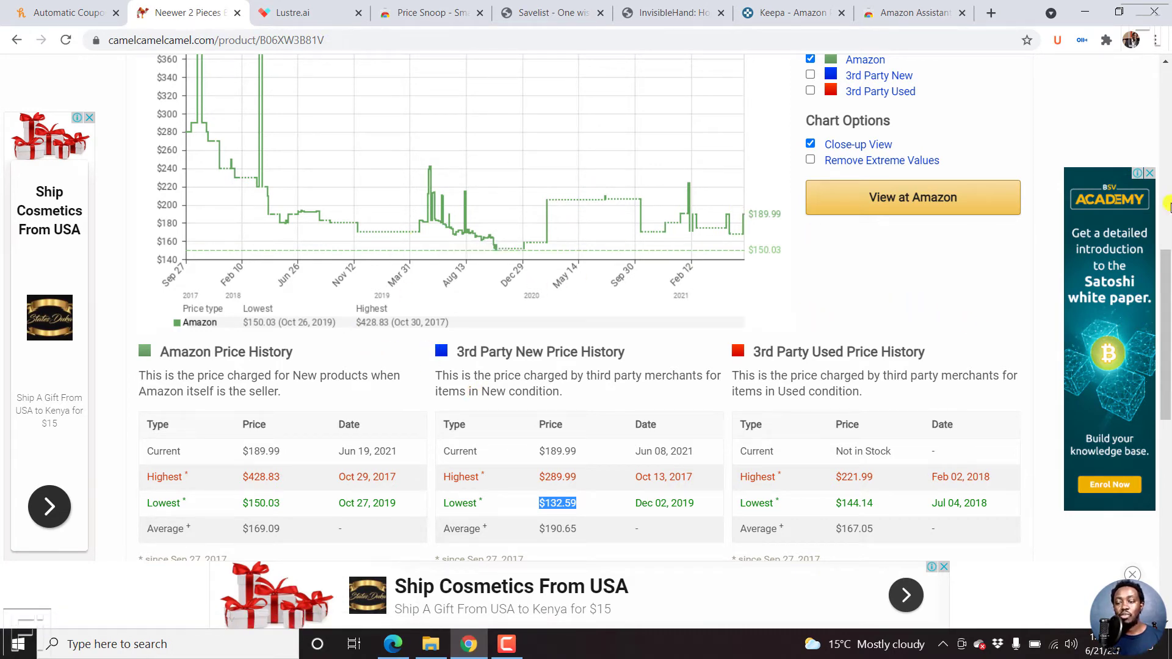
click(1167, 205)
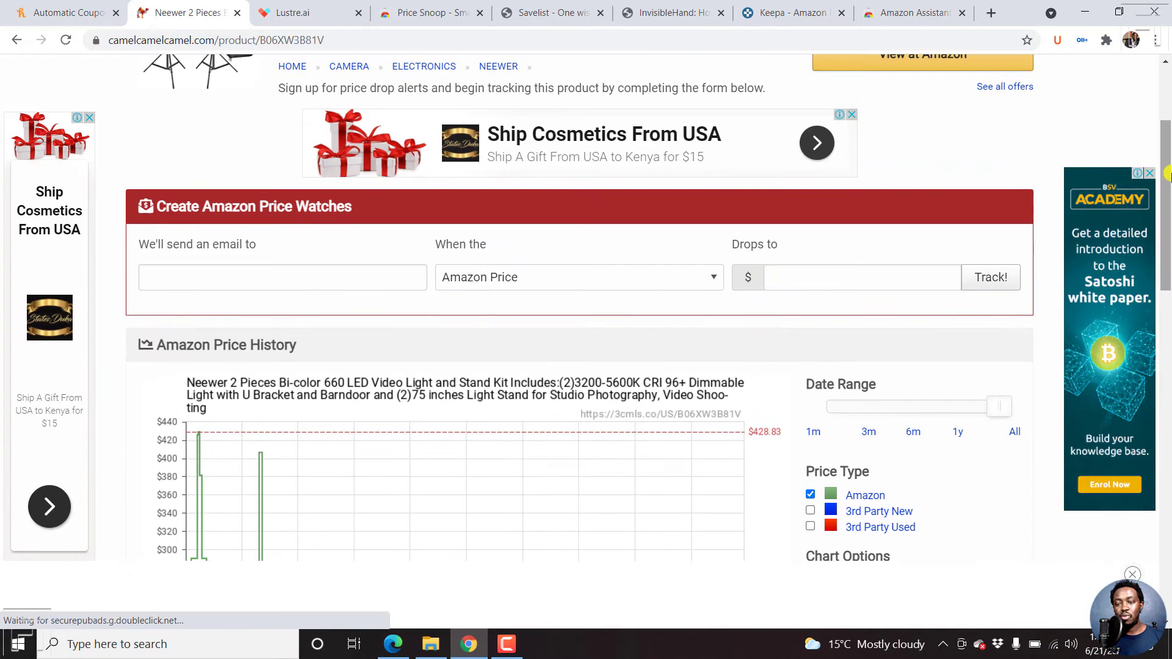
scroll(1168, 174, up, 2)
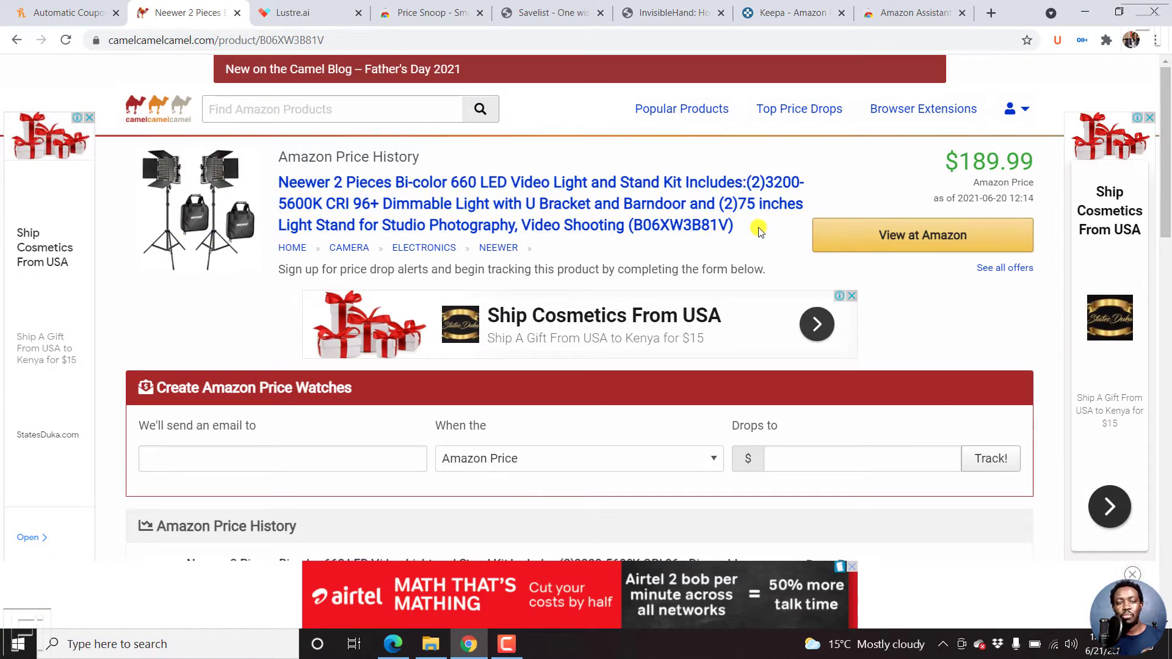
click(285, 5)
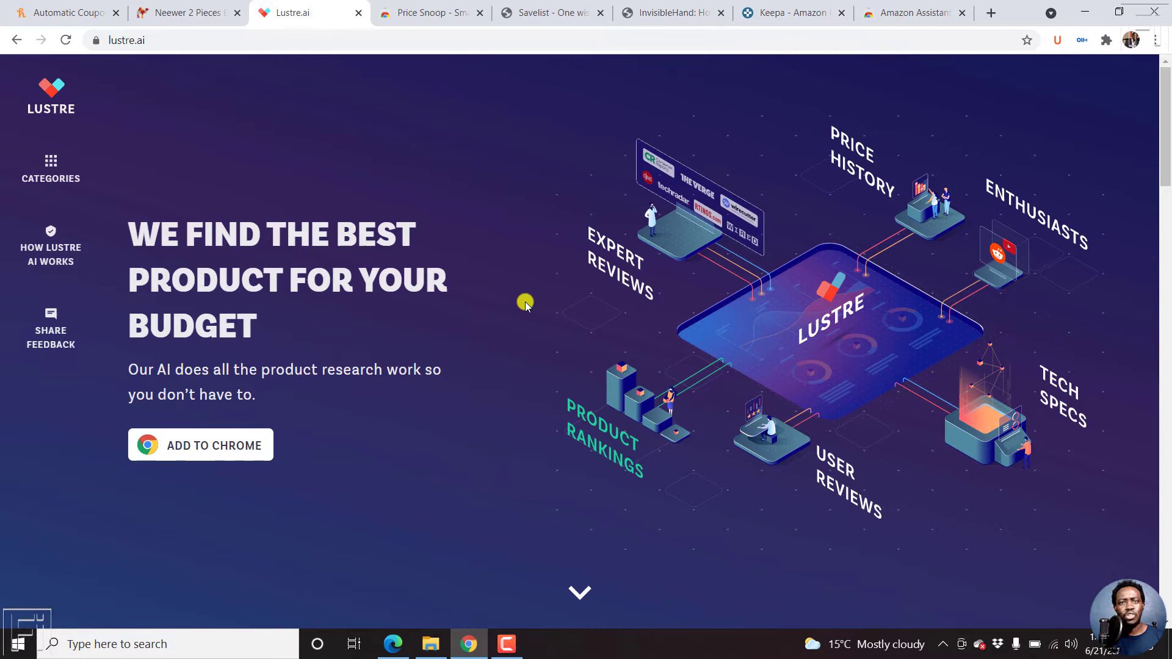
Step: Return to the Amazon window and load the store's home page
click(393, 644)
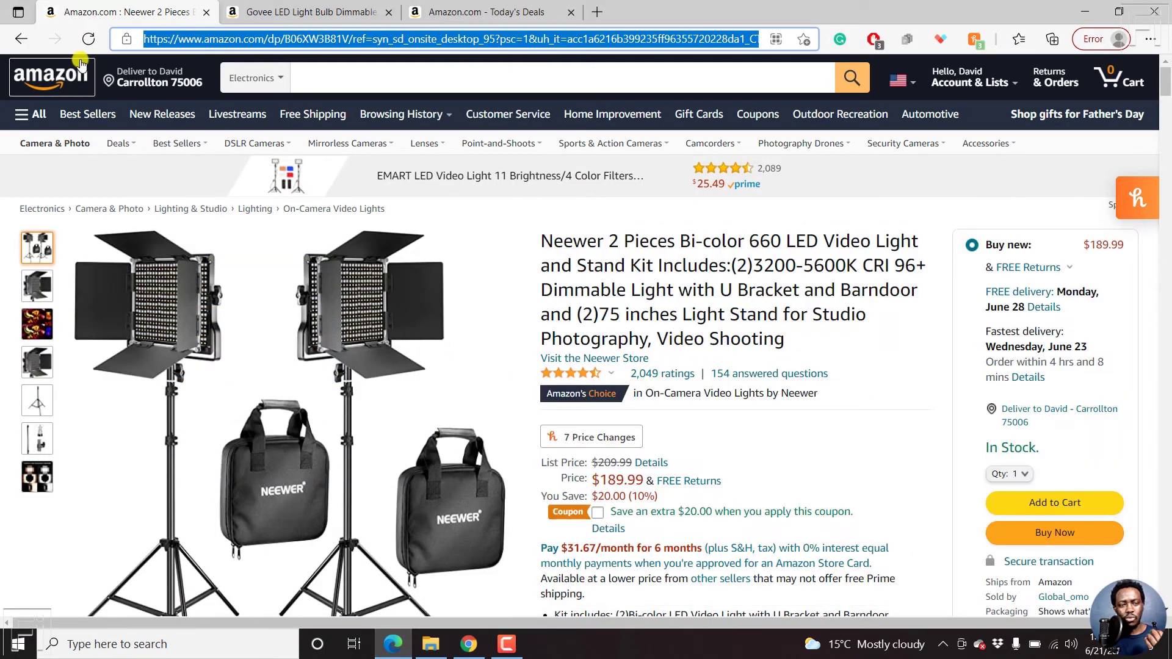
click(57, 79)
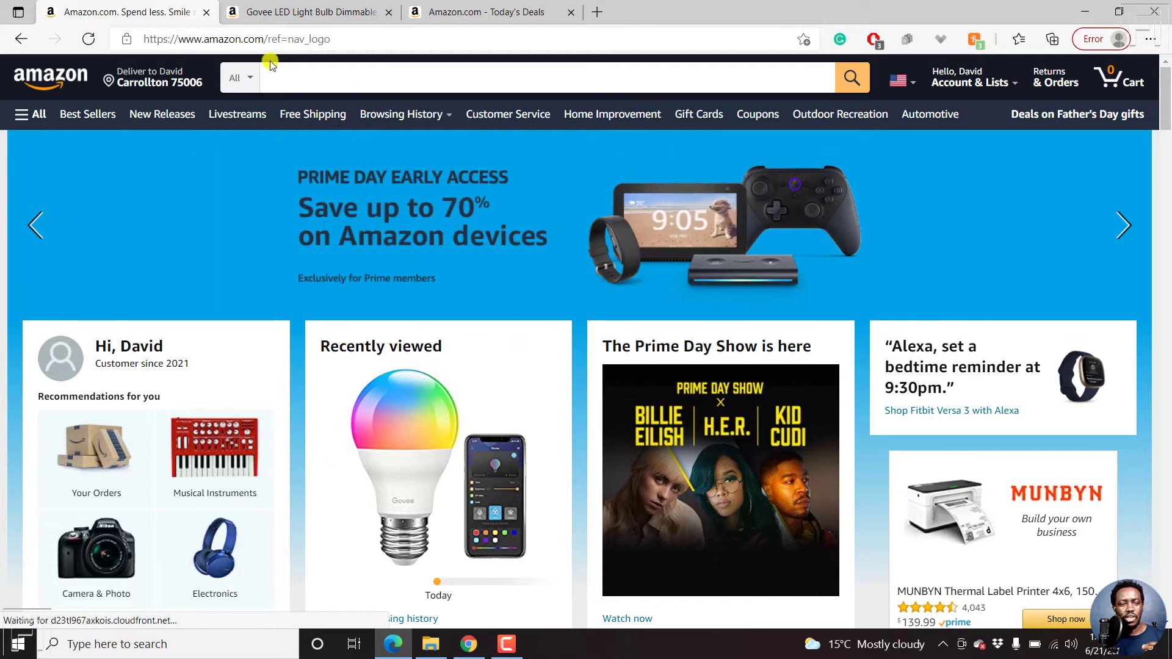
Step: Search Amazon for 'best tv' to show Lustre's Cheapest TVs Worth Buying panel
click(301, 77)
text(best t)
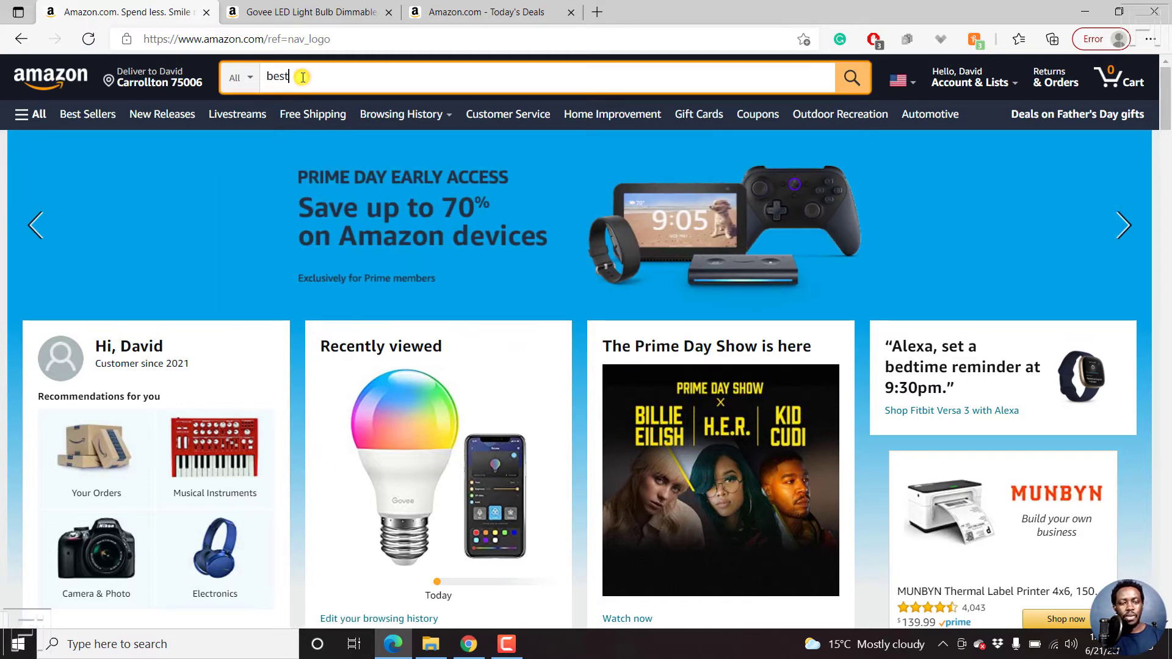
text(v)
key(Return)
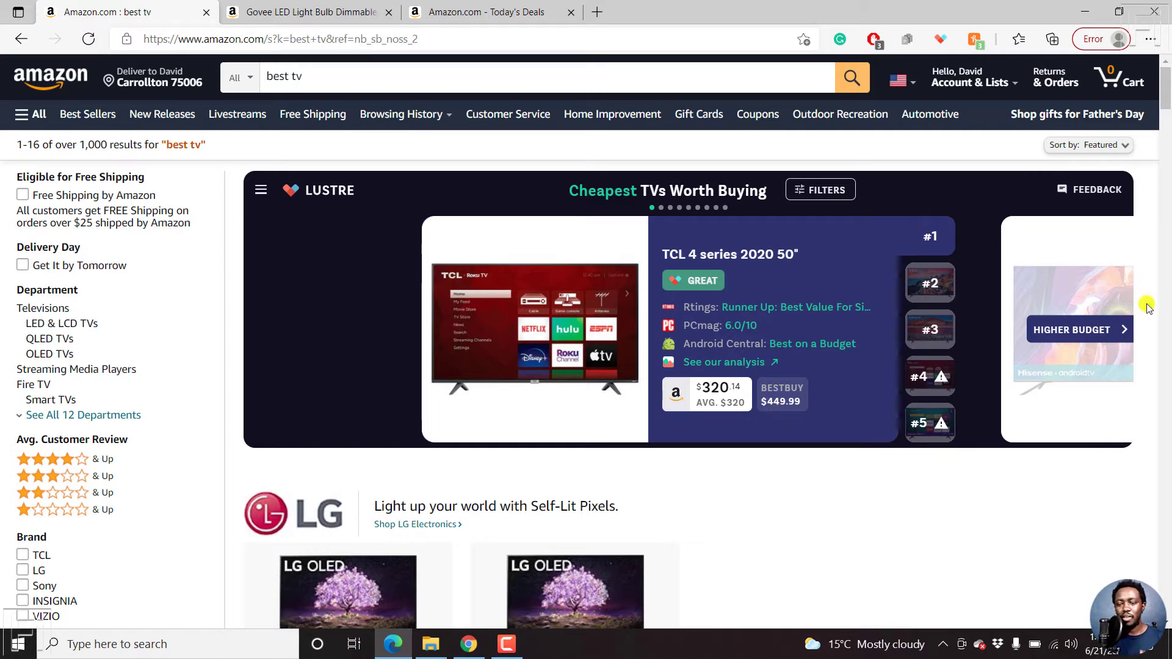
Step: Show Lustre's Best TVs Around $520, then open the Price Snoop extension page
click(1102, 330)
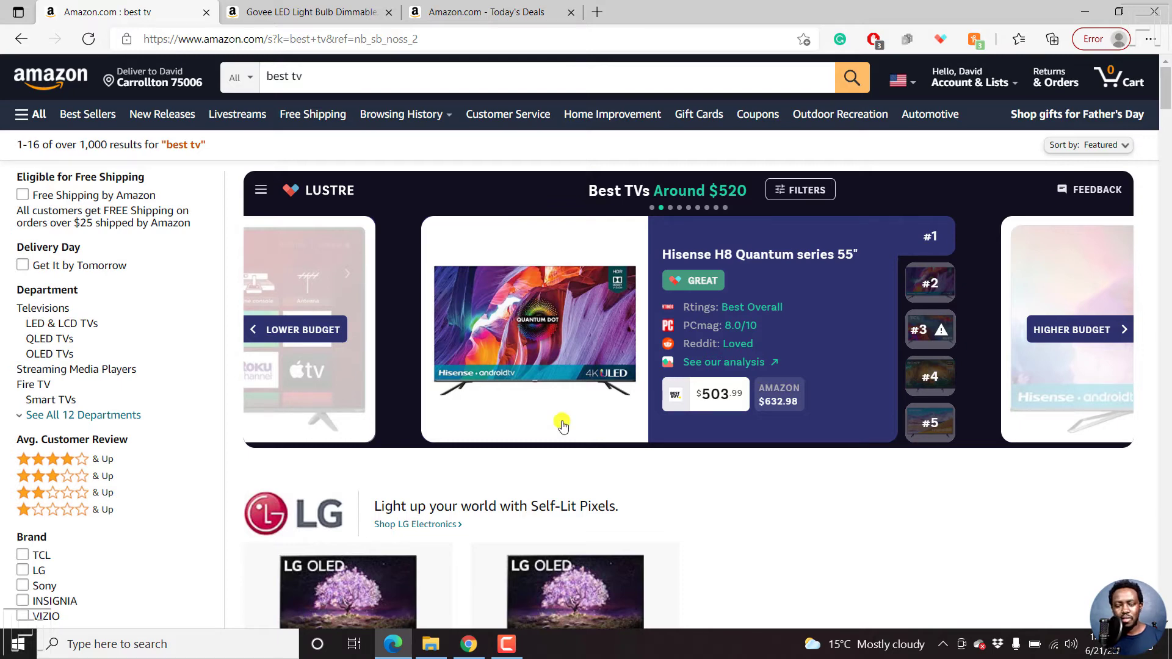
click(468, 645)
click(430, 14)
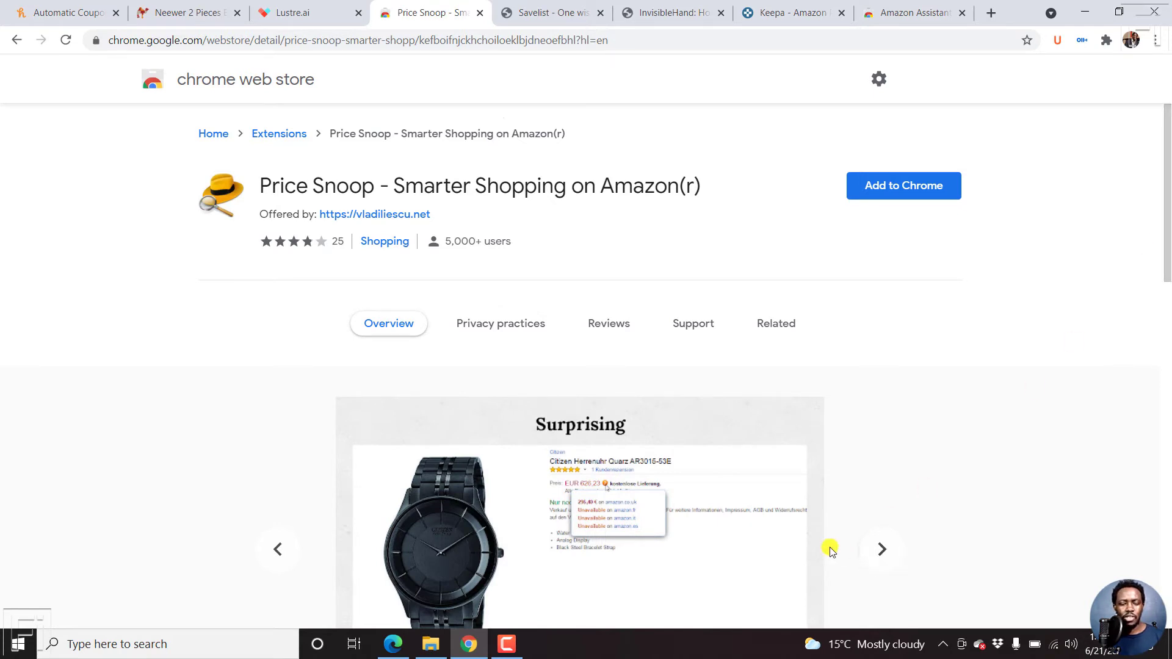
click(392, 645)
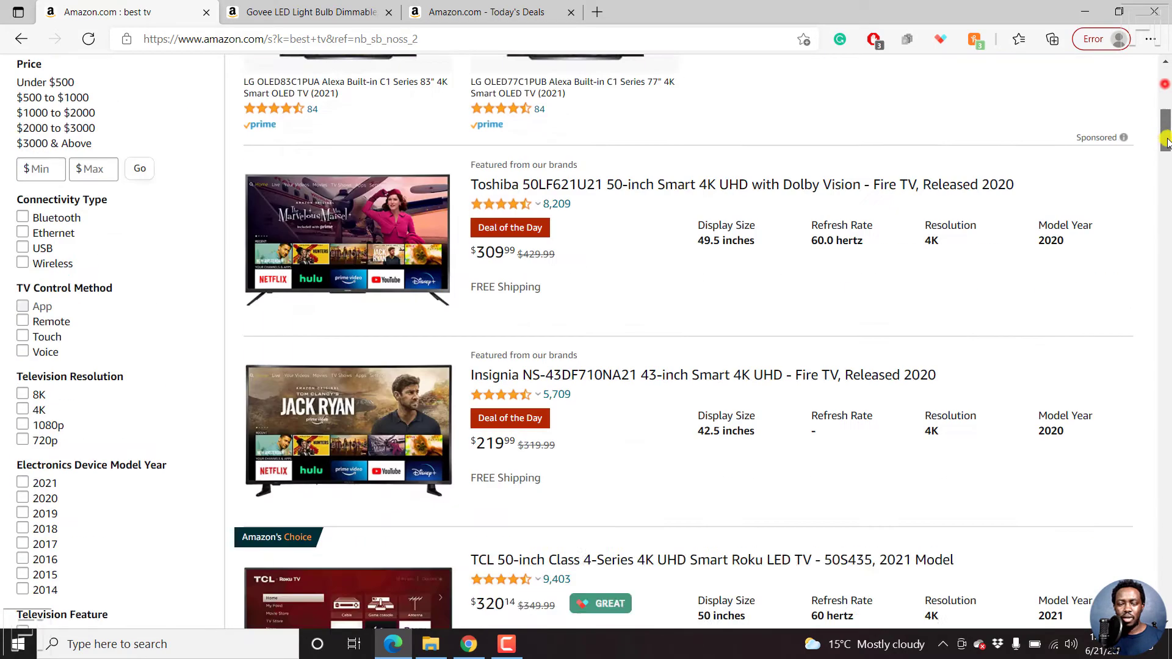
drag(1165, 87, 1168, 139)
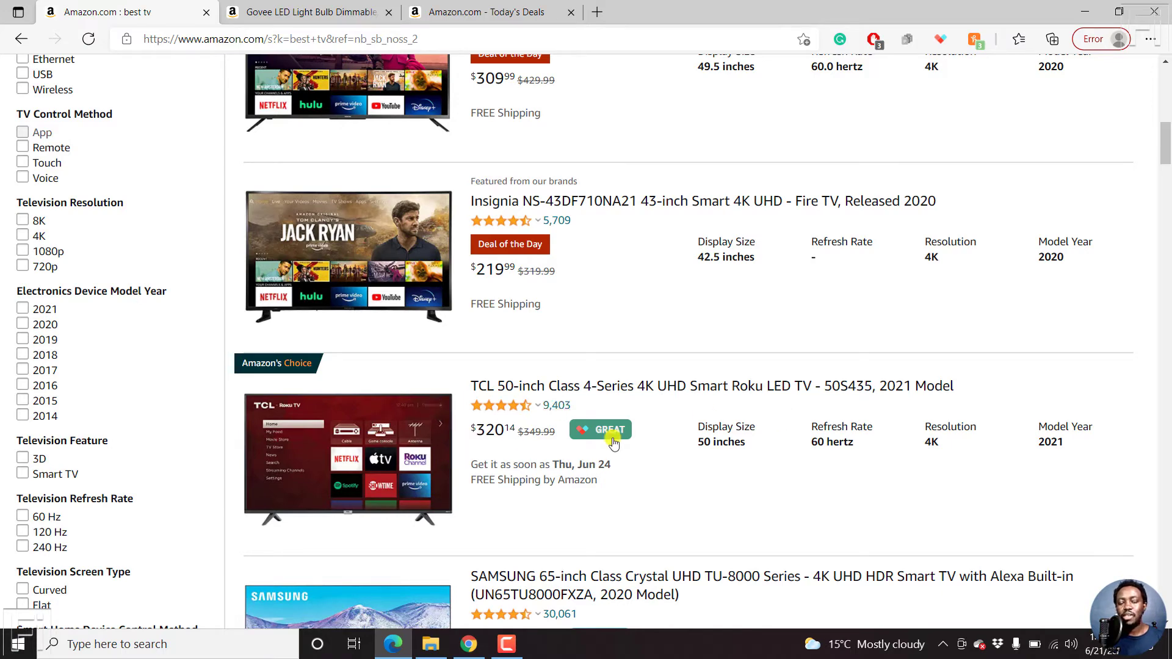
click(468, 644)
drag(1169, 206, 1169, 262)
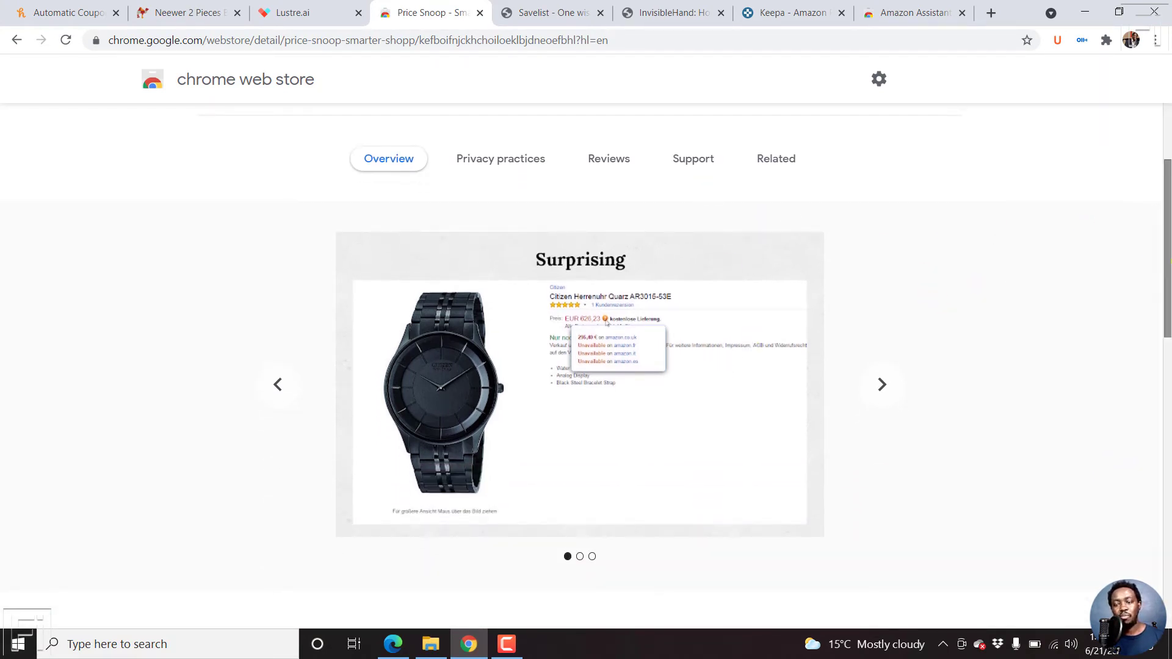
drag(1169, 257, 1169, 438)
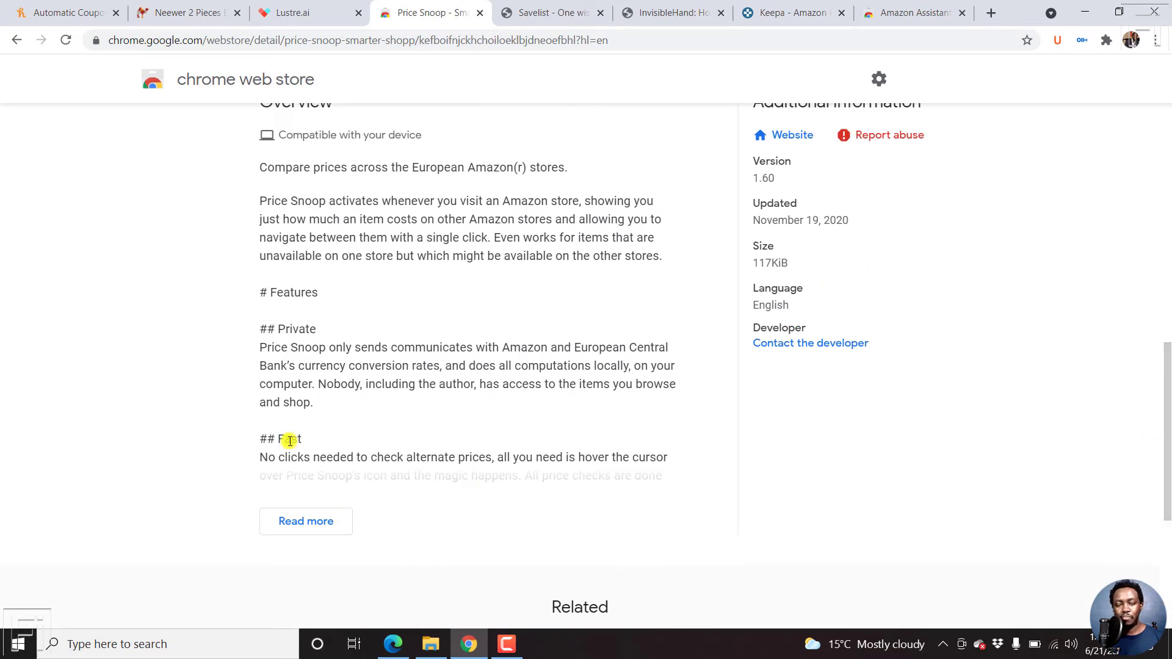
Step: Expand Price Snoop's description, highlight the European Amazon stores text, then open Savelist
click(307, 522)
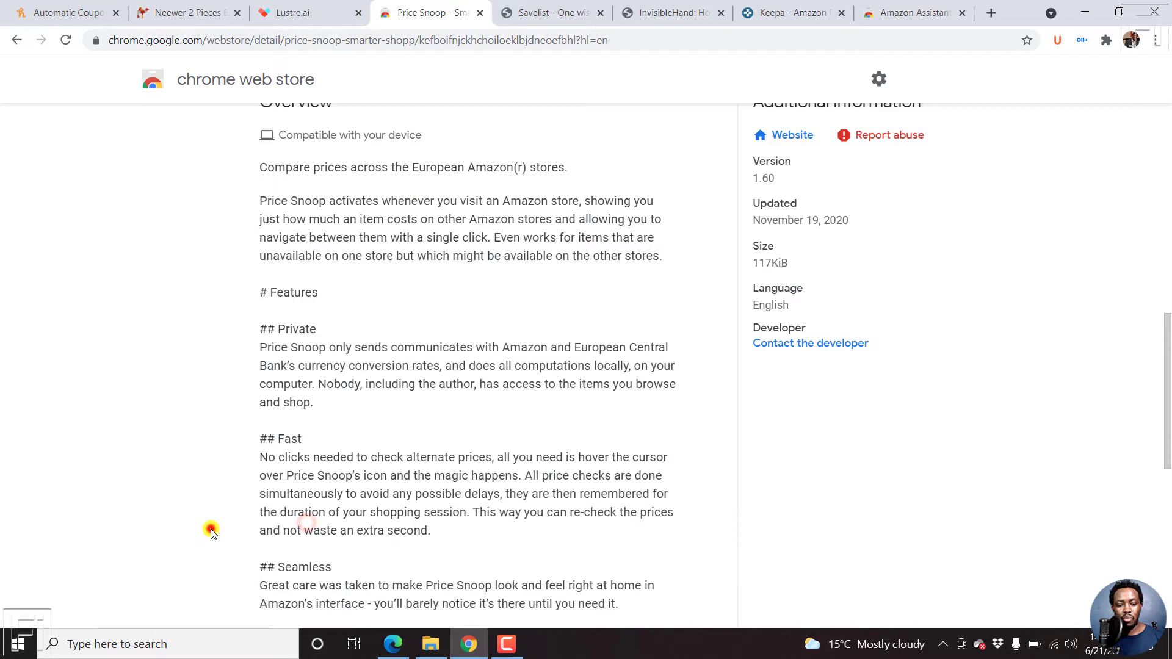
scroll(210, 530, down, 2)
scroll(210, 532, down, 1)
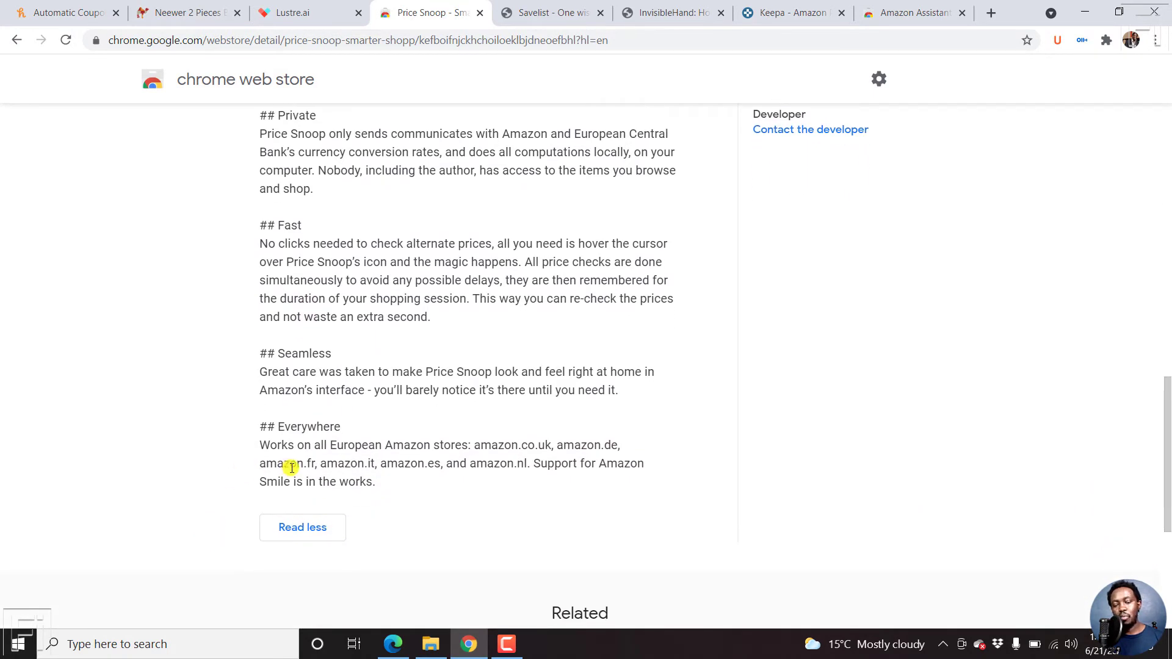
drag(331, 448, 616, 449)
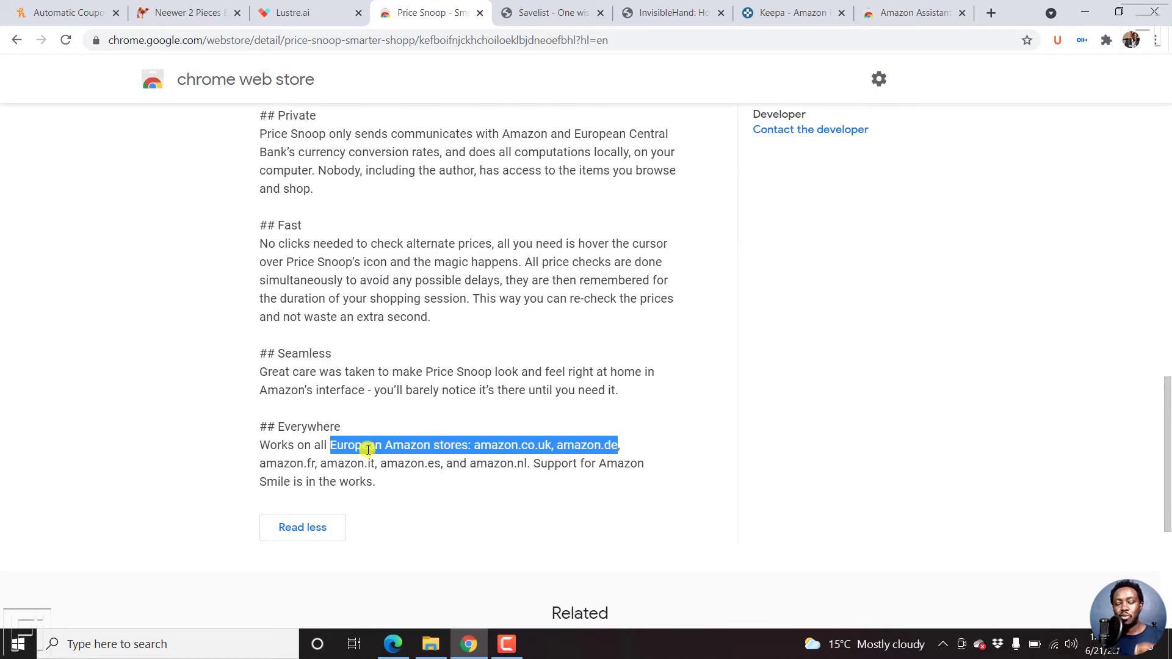
click(393, 472)
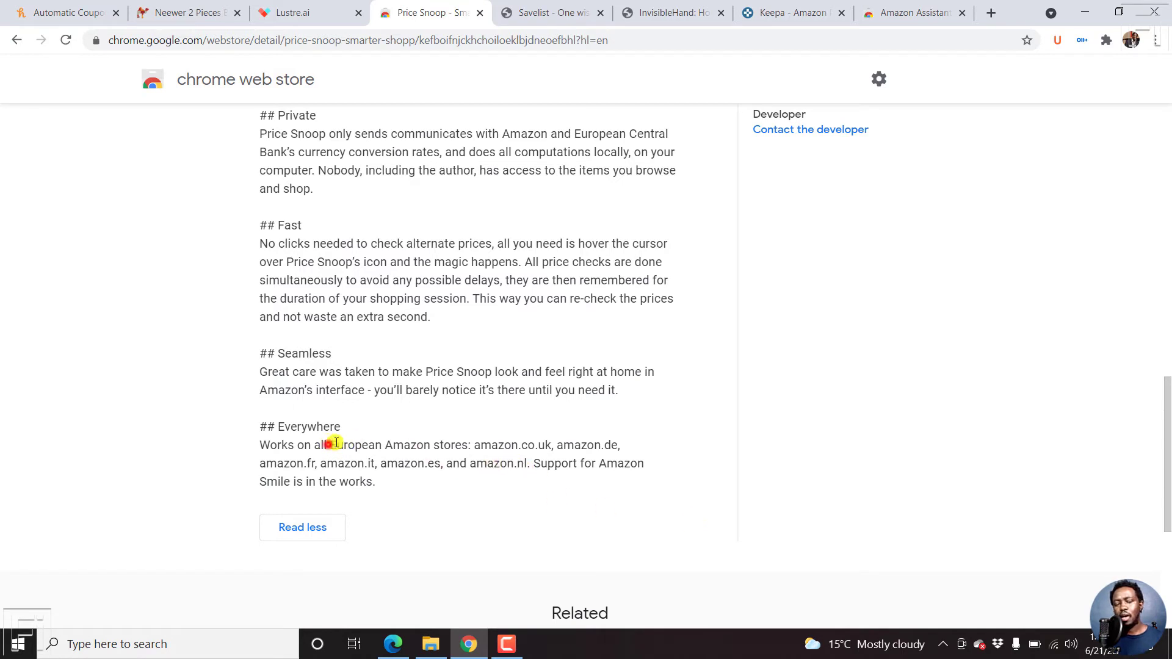
drag(329, 446, 434, 448)
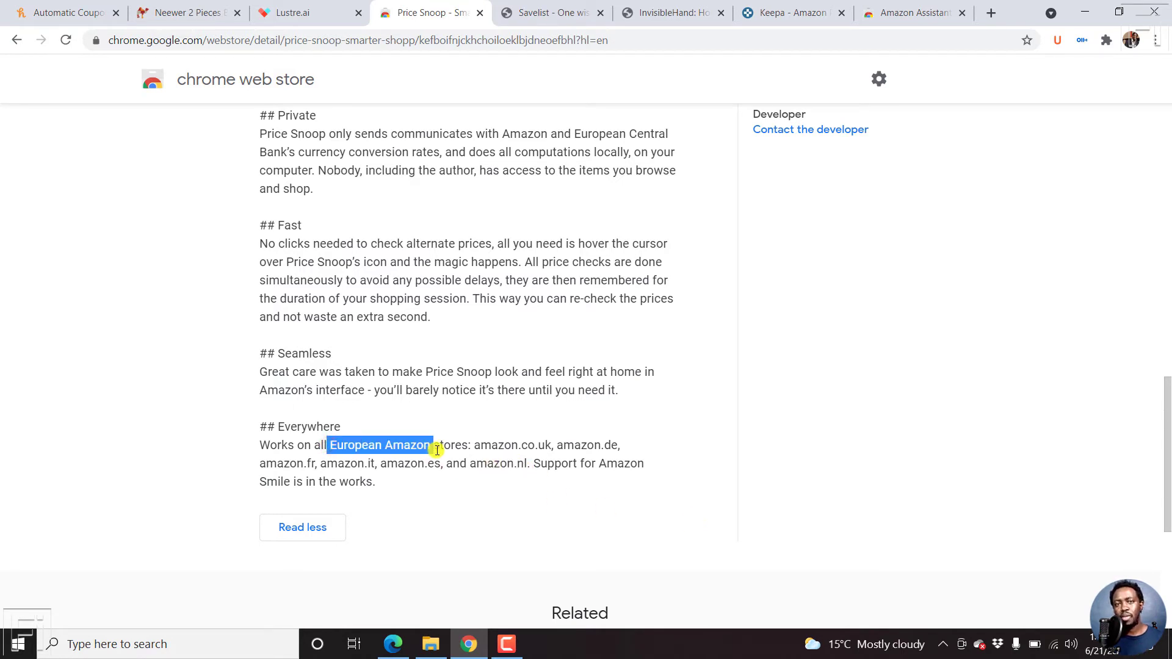
click(1072, 436)
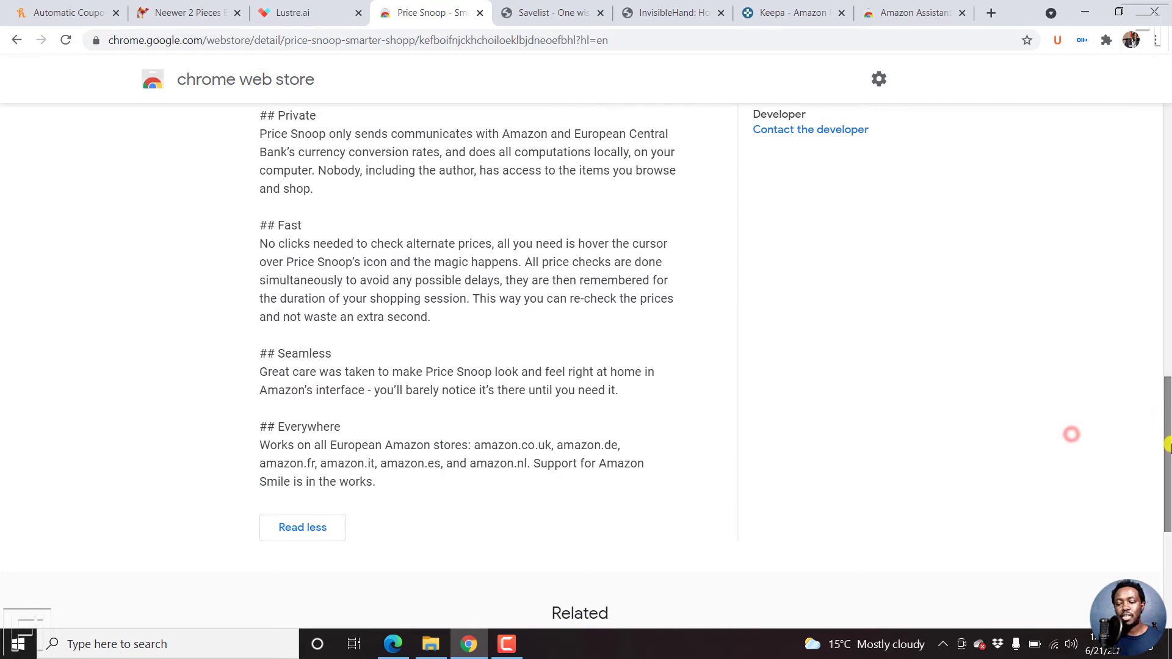
scroll(1168, 444, up, 10)
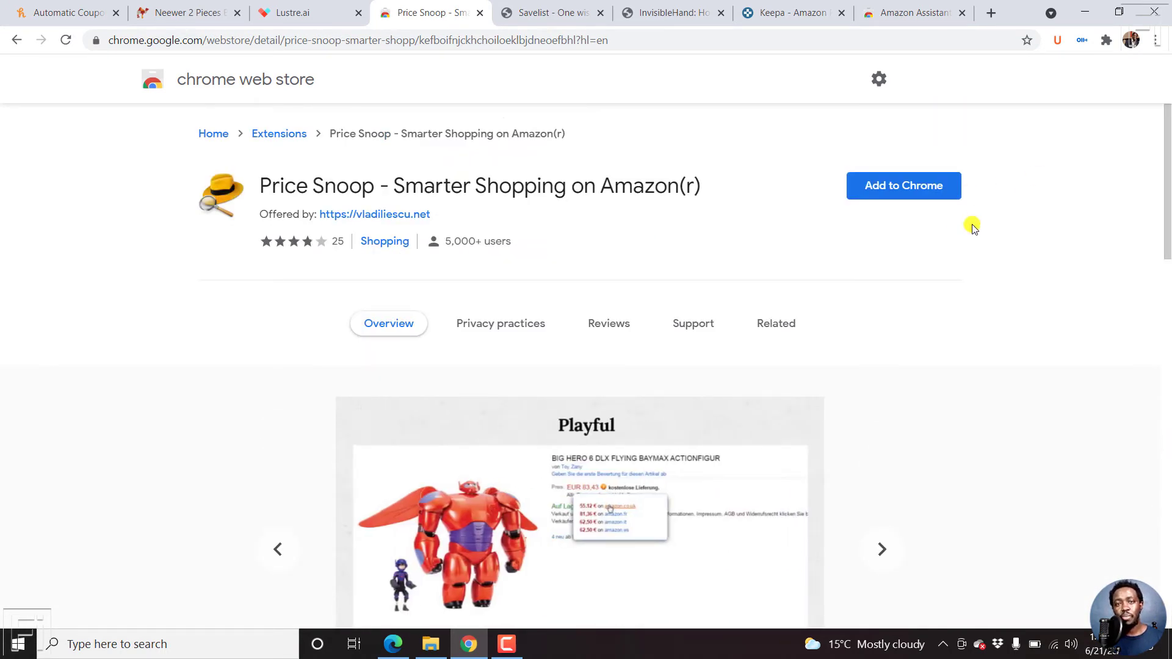
click(548, 13)
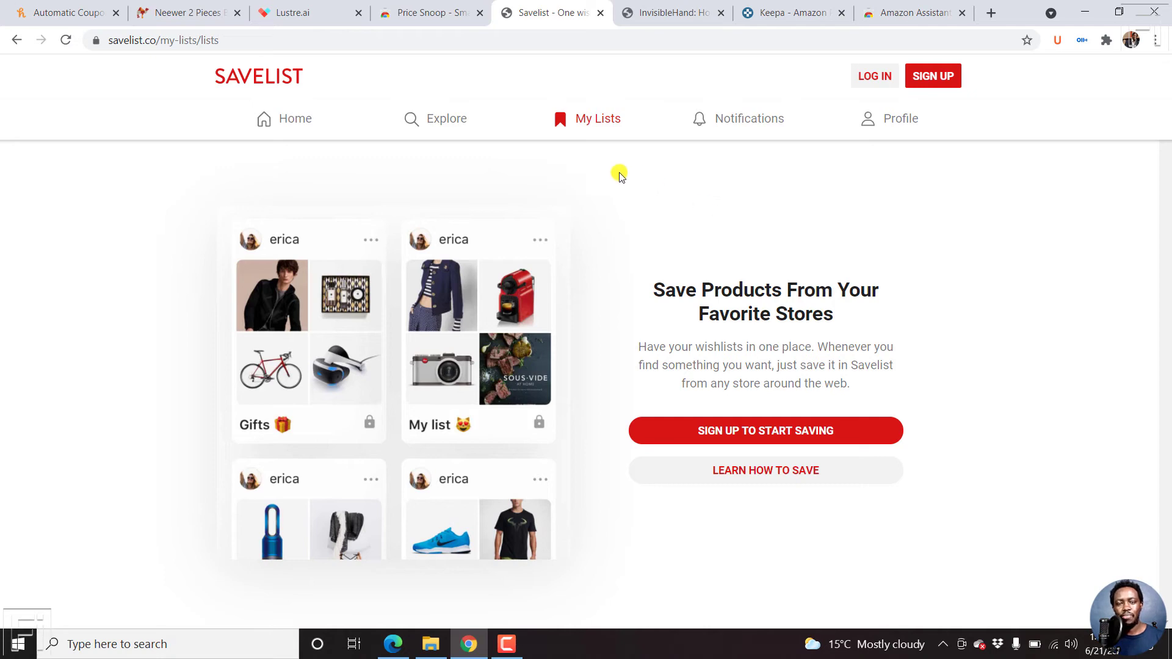
Step: Browse InvisibleHand's savings stats and retailers, then open Keepa's Daily Deals homepage
click(661, 9)
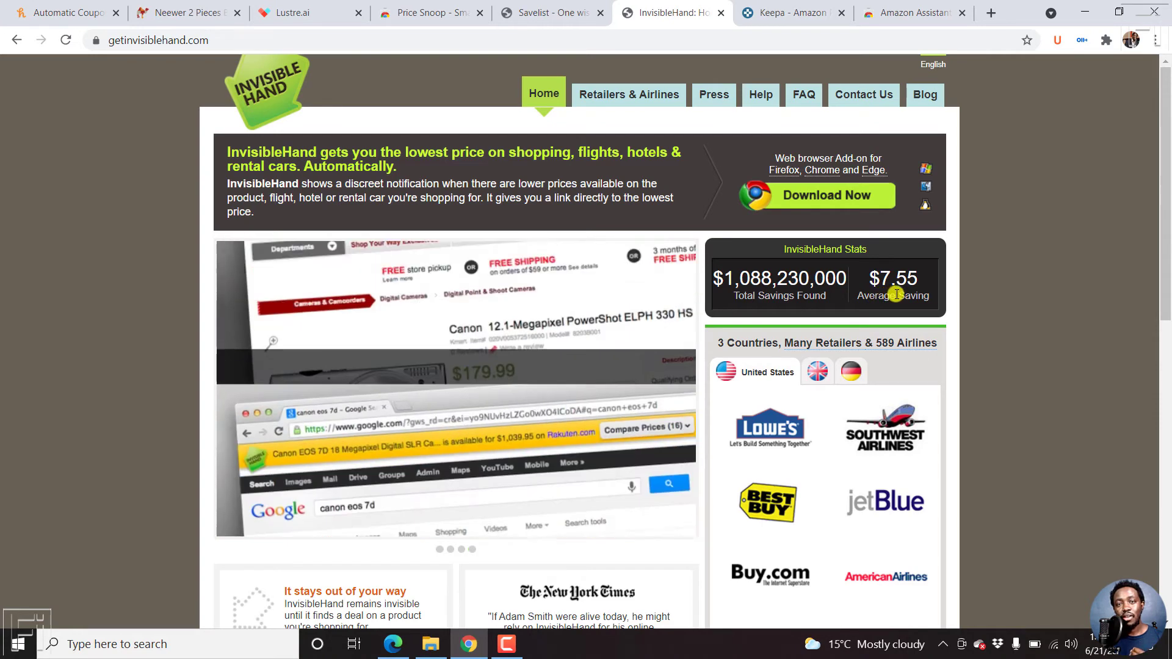
drag(1167, 138, 1168, 216)
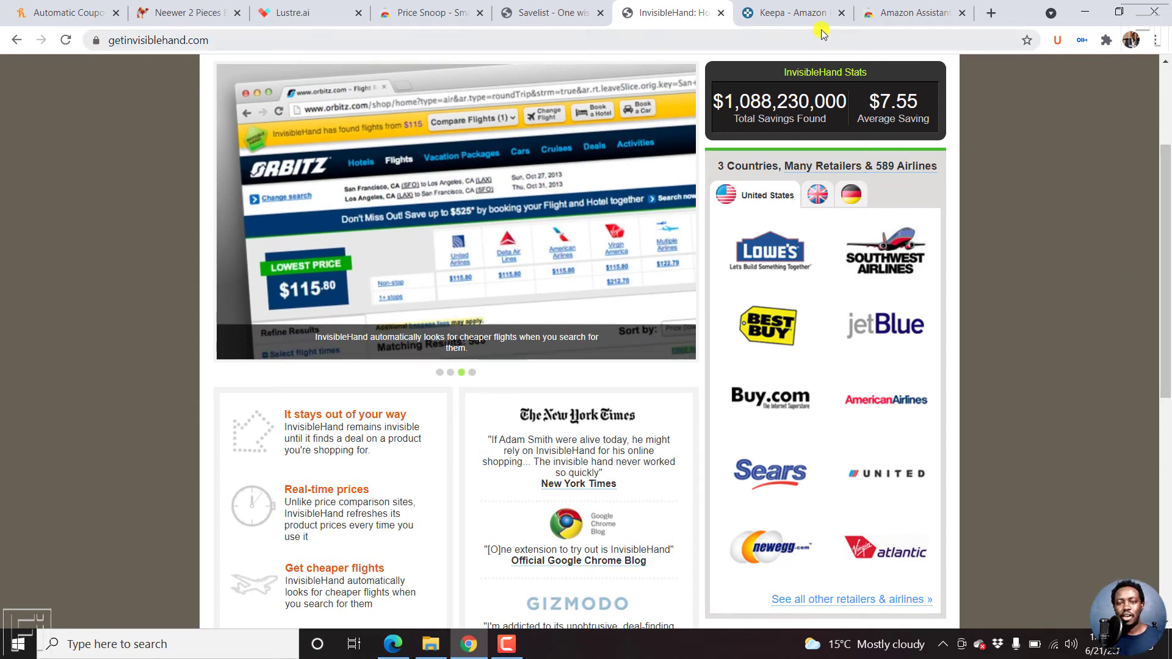
click(799, 12)
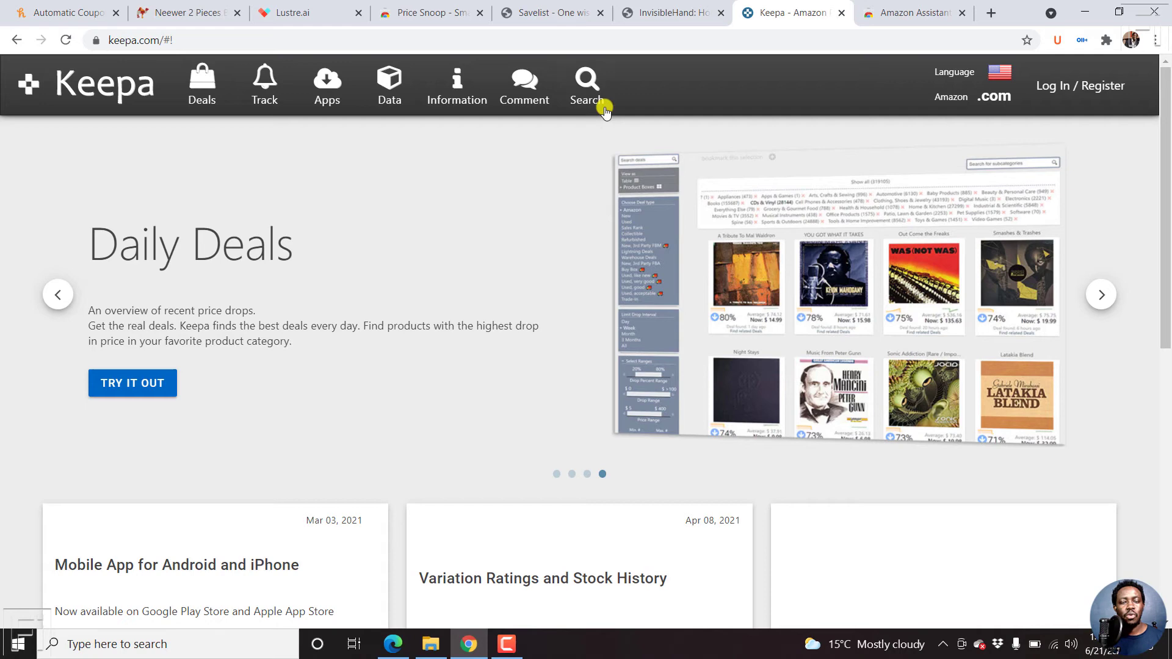
Step: Reveal Keepa's product search bar from the Daily Deals homepage
click(587, 88)
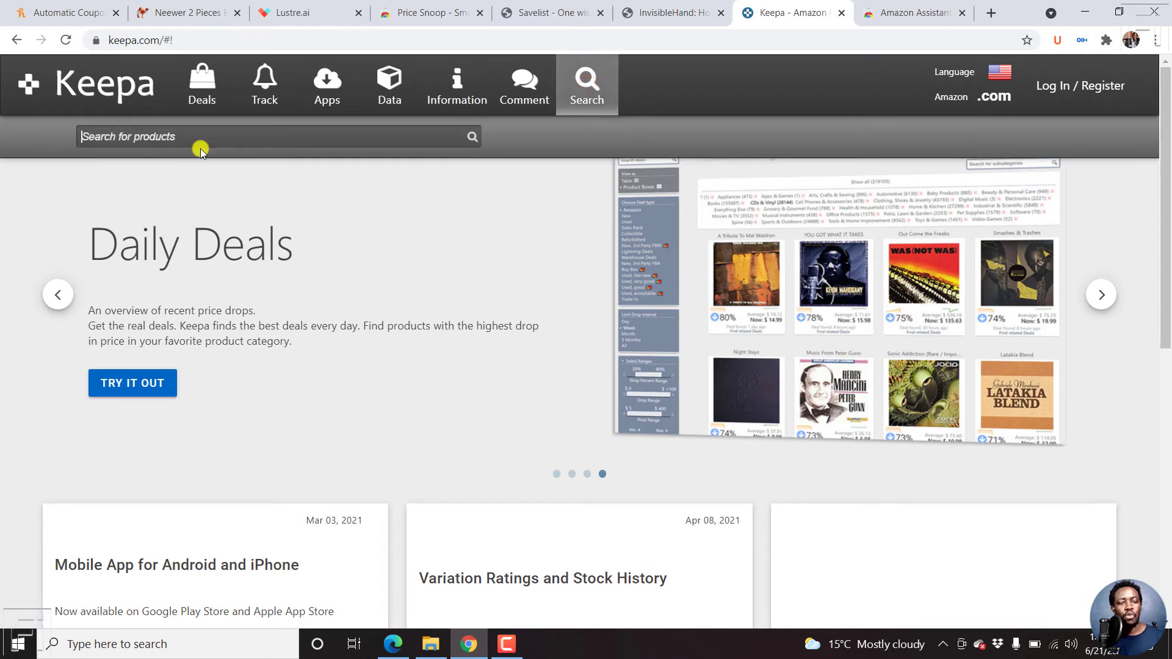
Step: Go back in Edge to the Neewer 2-piece LED video light kit page and select its URL
click(392, 646)
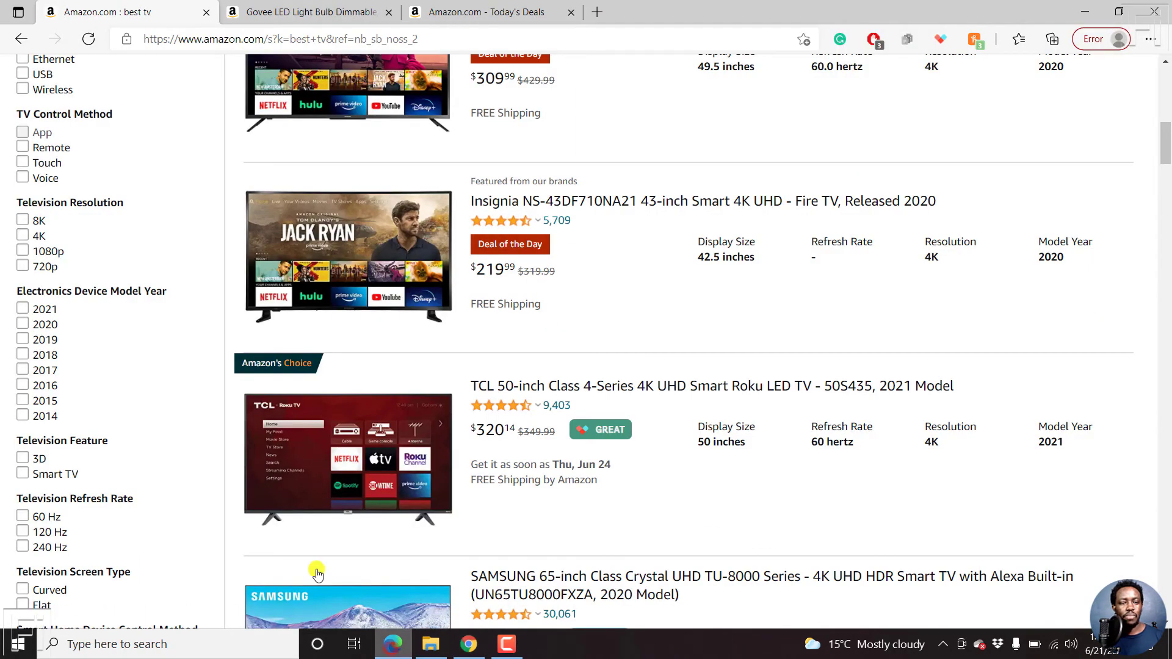
click(25, 41)
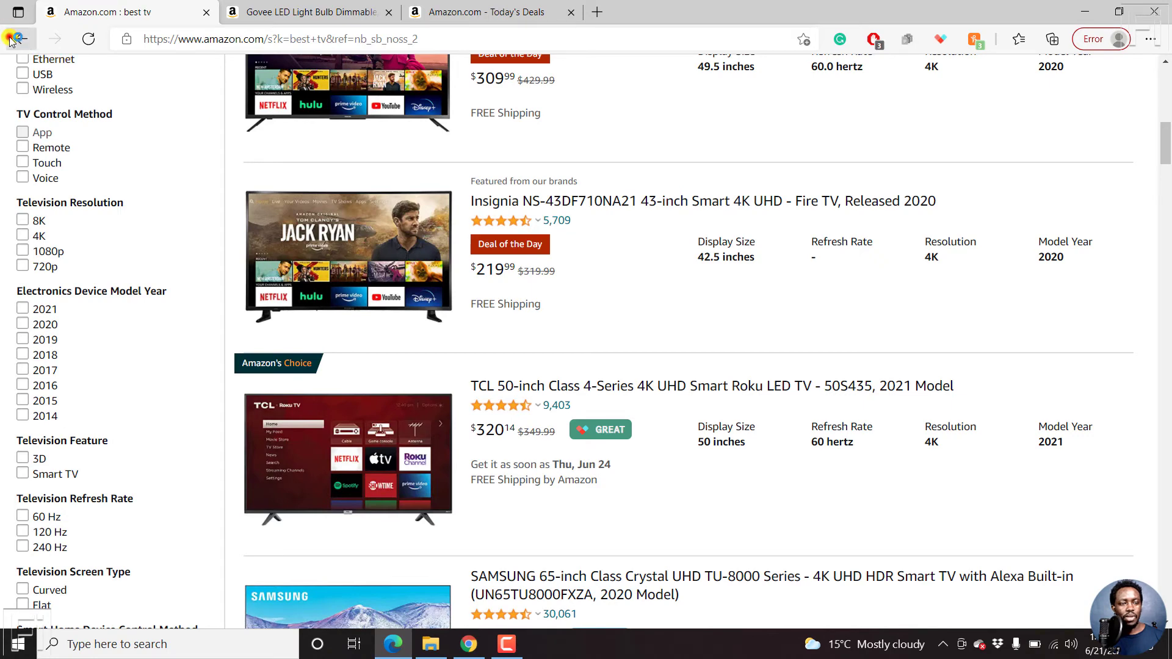
click(12, 39)
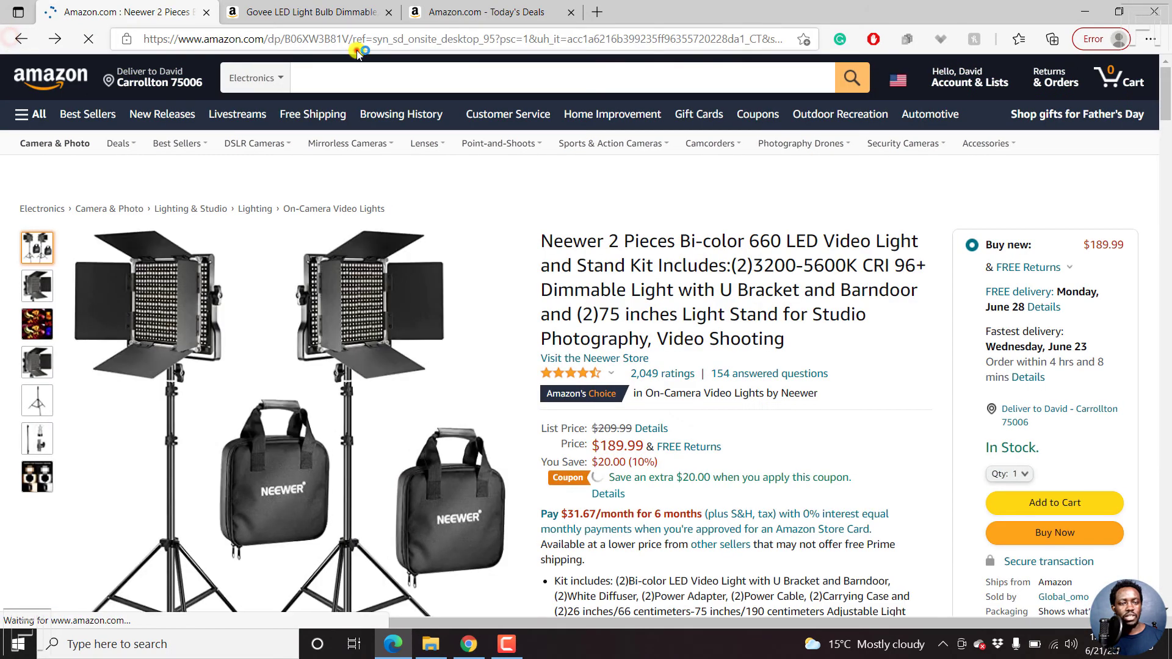
click(357, 41)
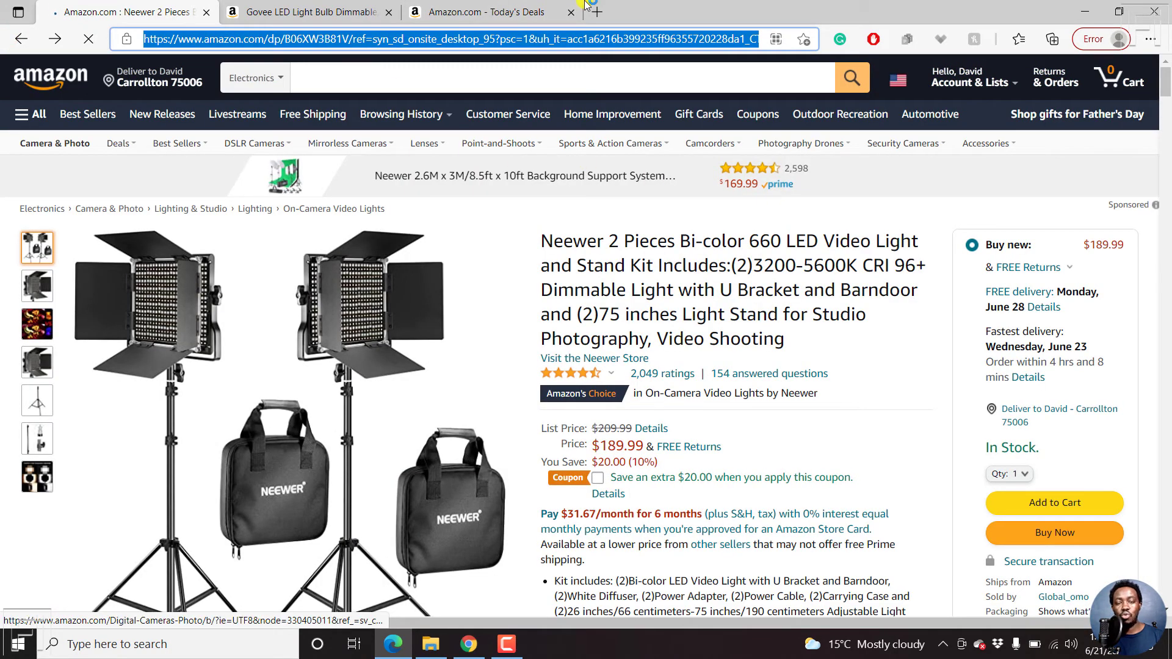
Step: Search Keepa for the Neewer kit using the pasted Amazon product URL
click(468, 646)
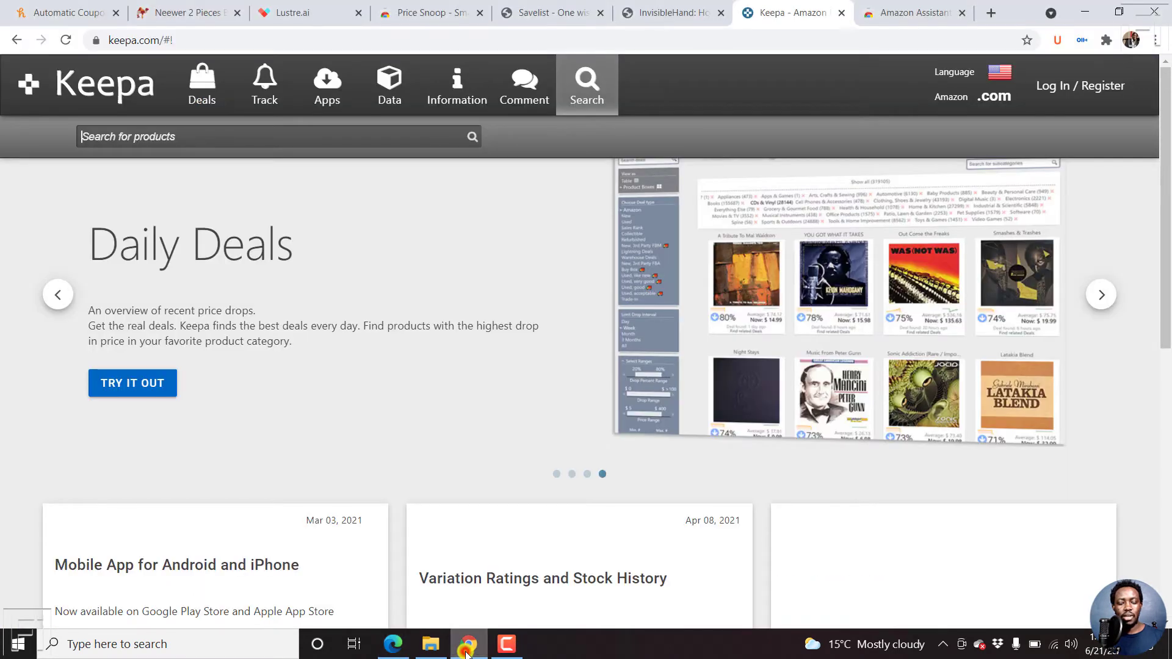
key(ctrl+v)
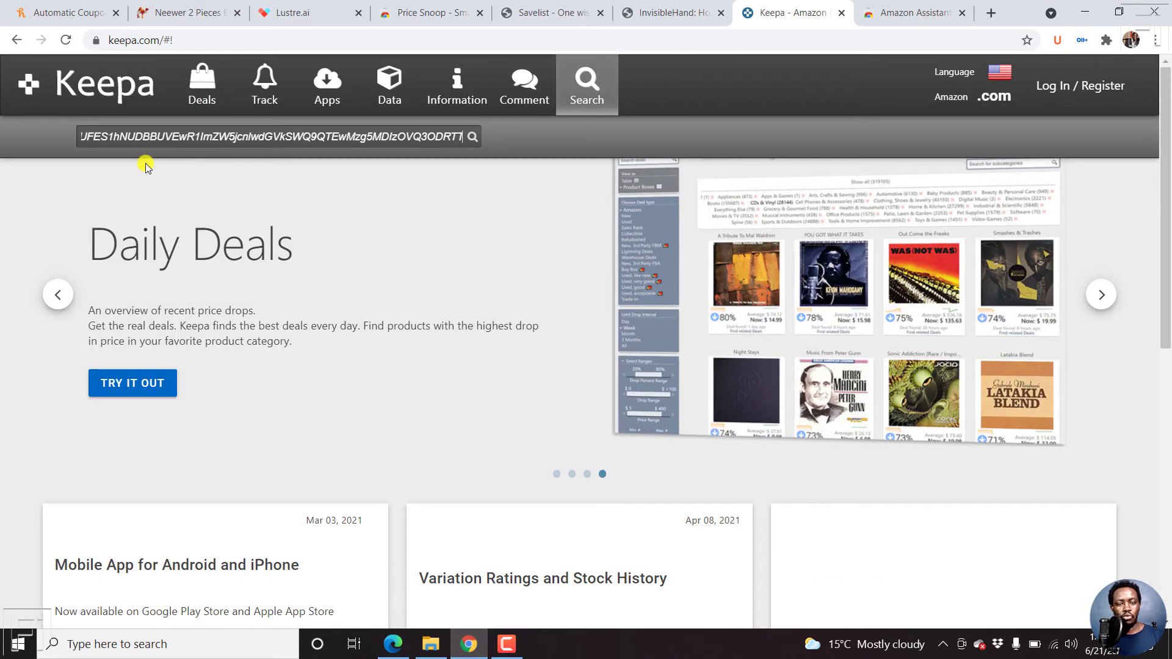
click(473, 139)
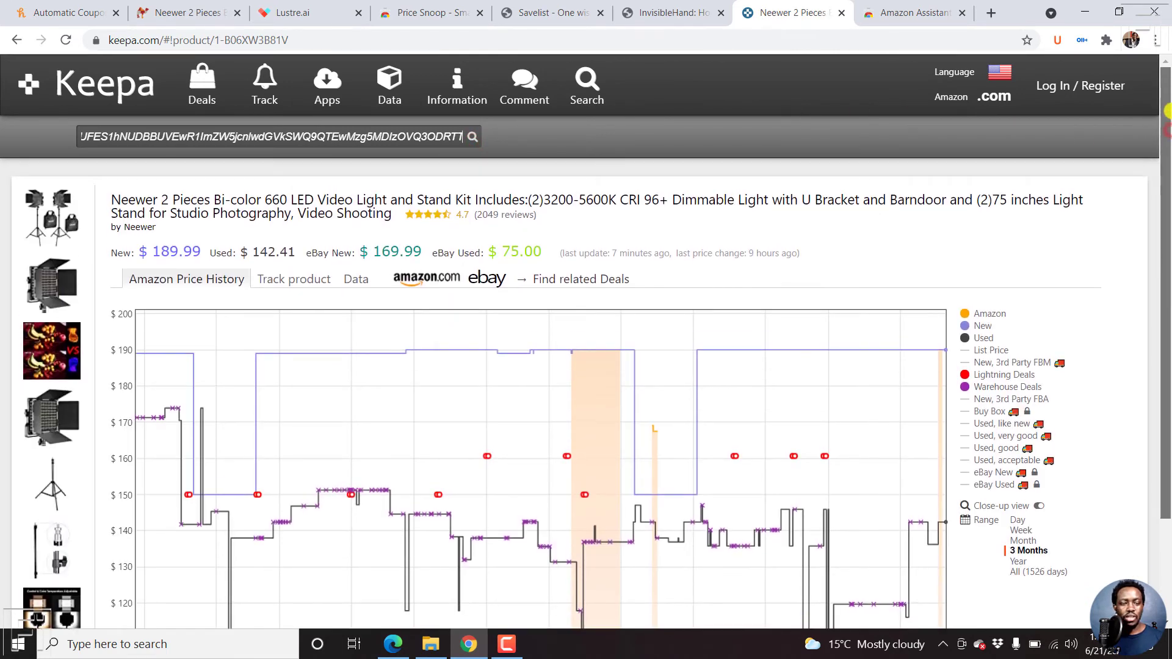
Step: Highlight the listed prices ($189.99 new, $142.41 used, eBay $75.00 used) and last-update times
click(119, 252)
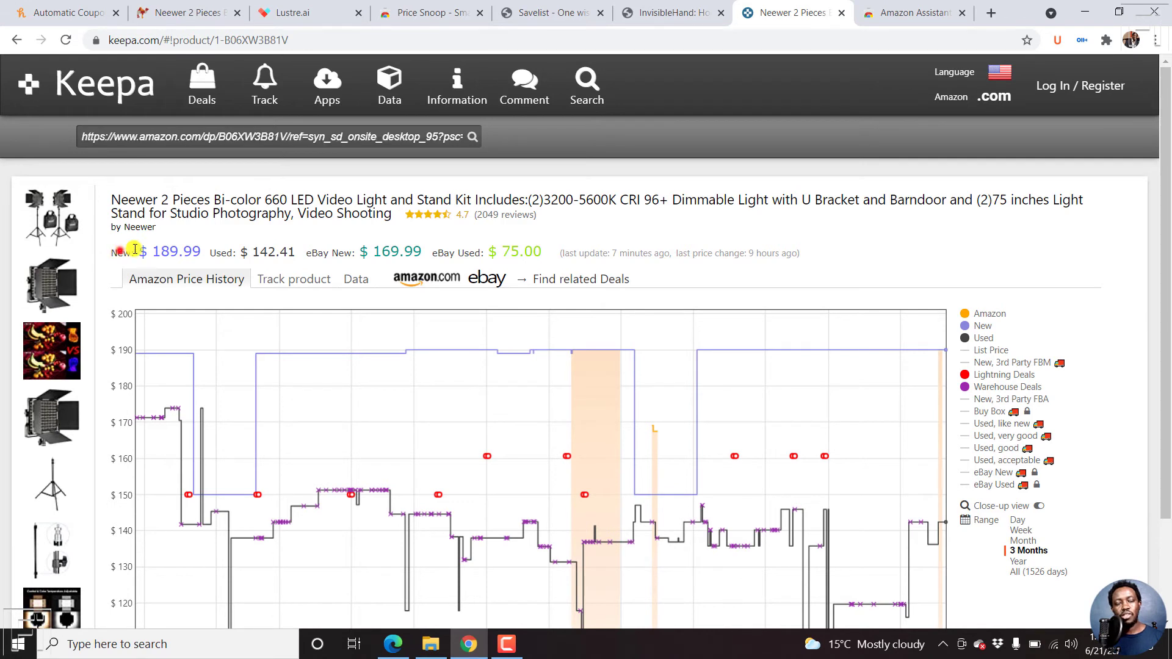
drag(135, 250, 423, 247)
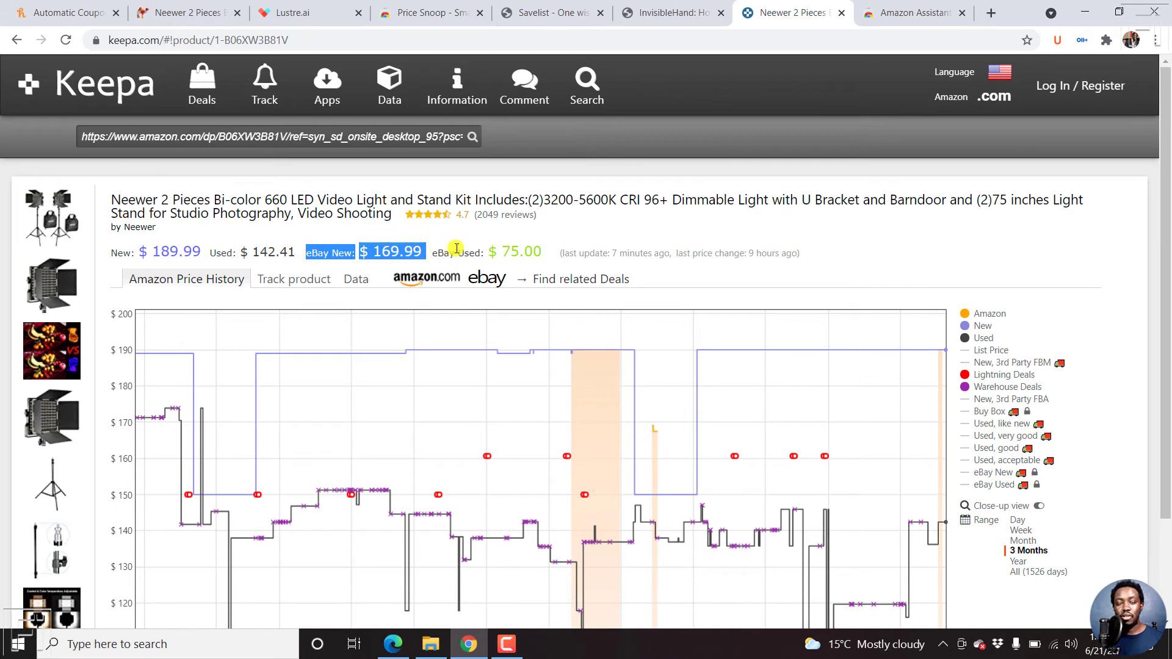
click(455, 249)
drag(446, 254, 561, 253)
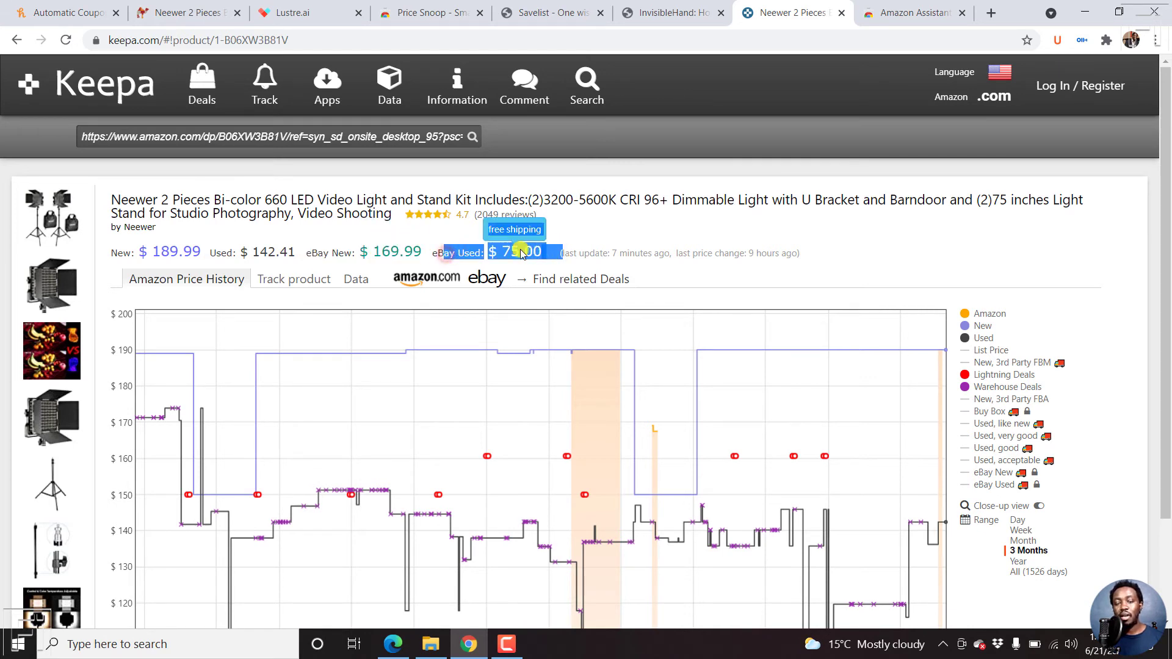
click(848, 254)
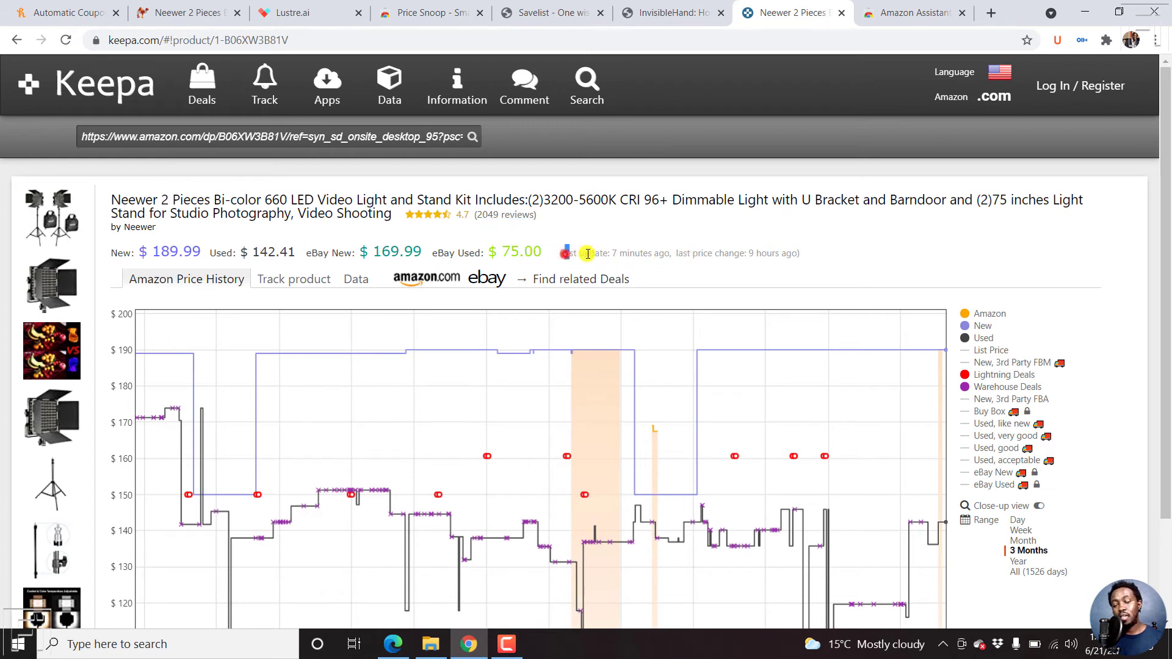
drag(561, 253, 668, 263)
click(710, 253)
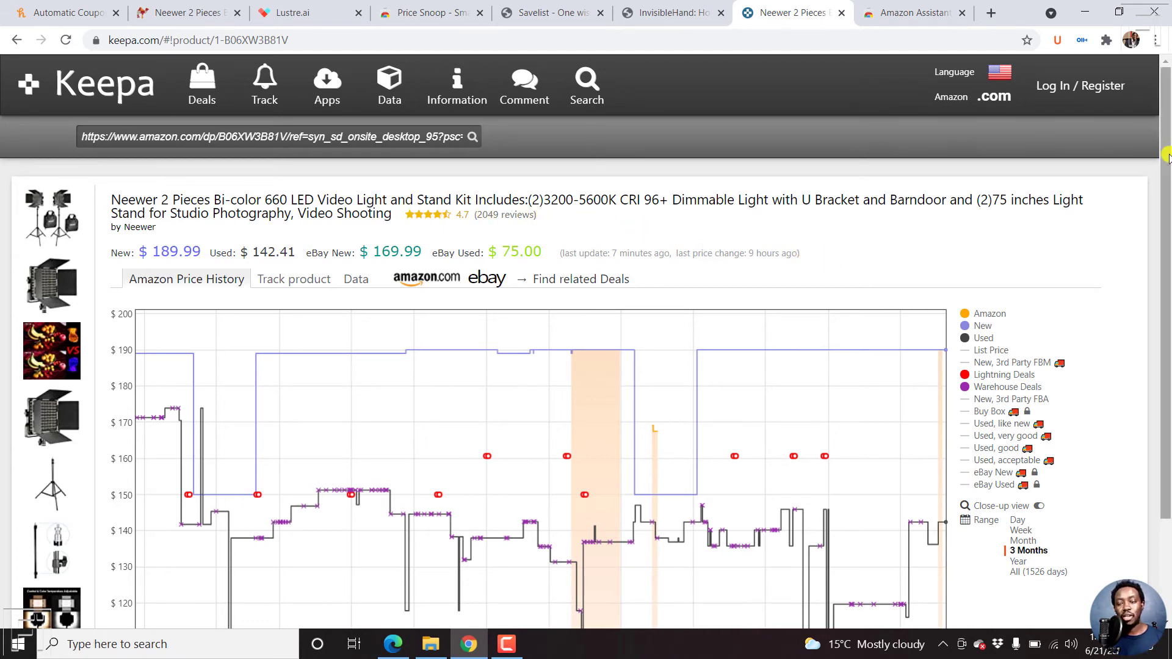
drag(1167, 147, 1153, 218)
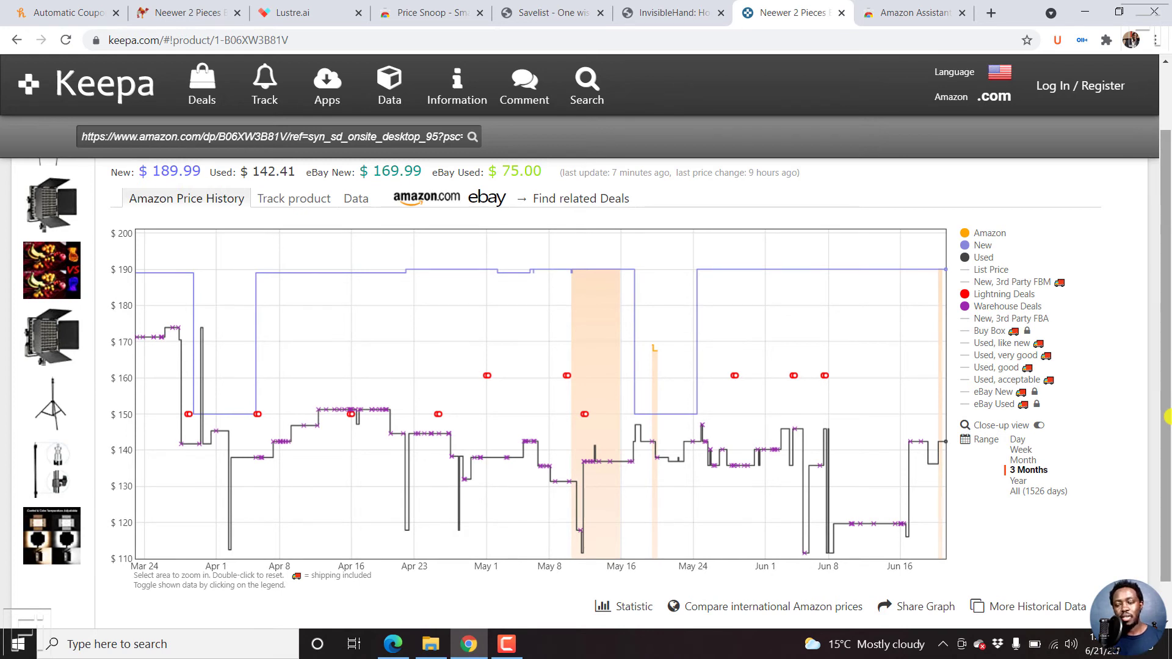
Step: Set the Neewer price chart range to All (1526 days)
click(1015, 493)
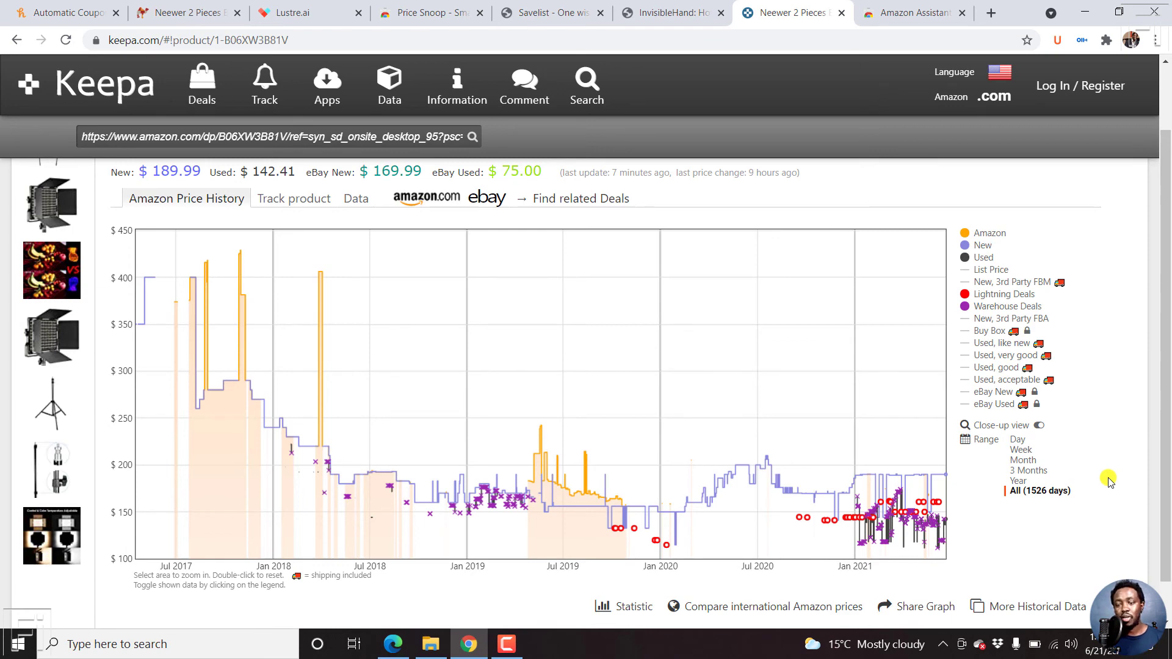
Step: View the Amazon Assistant for Chrome listing, then return to the Honey website
click(917, 11)
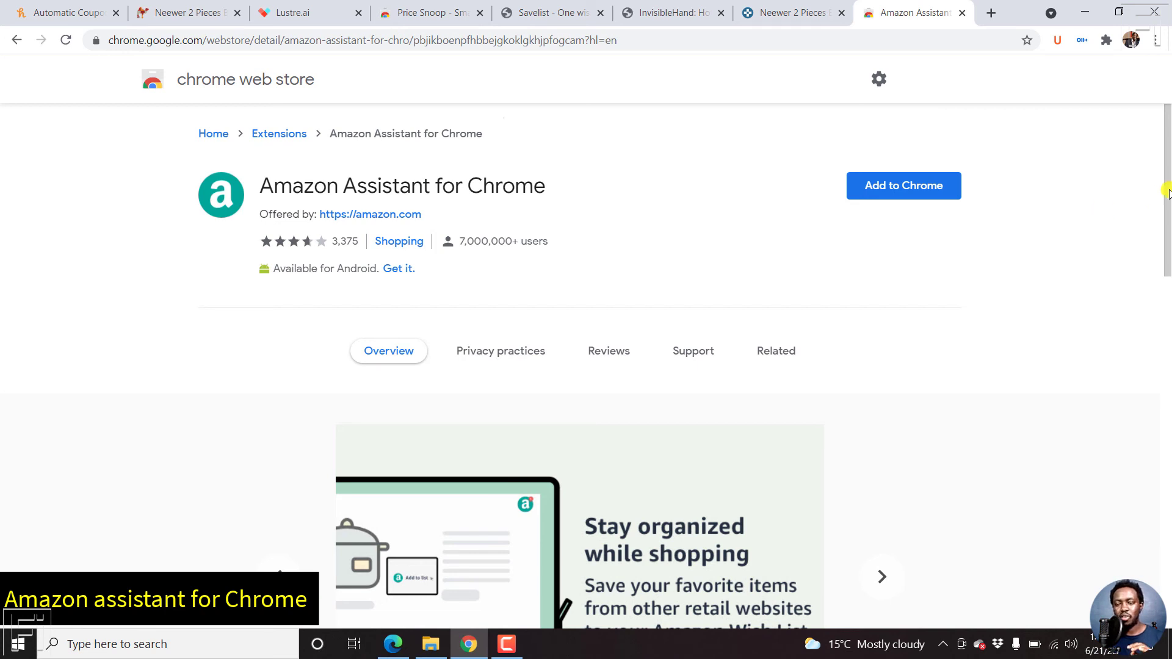
drag(1169, 165, 1169, 383)
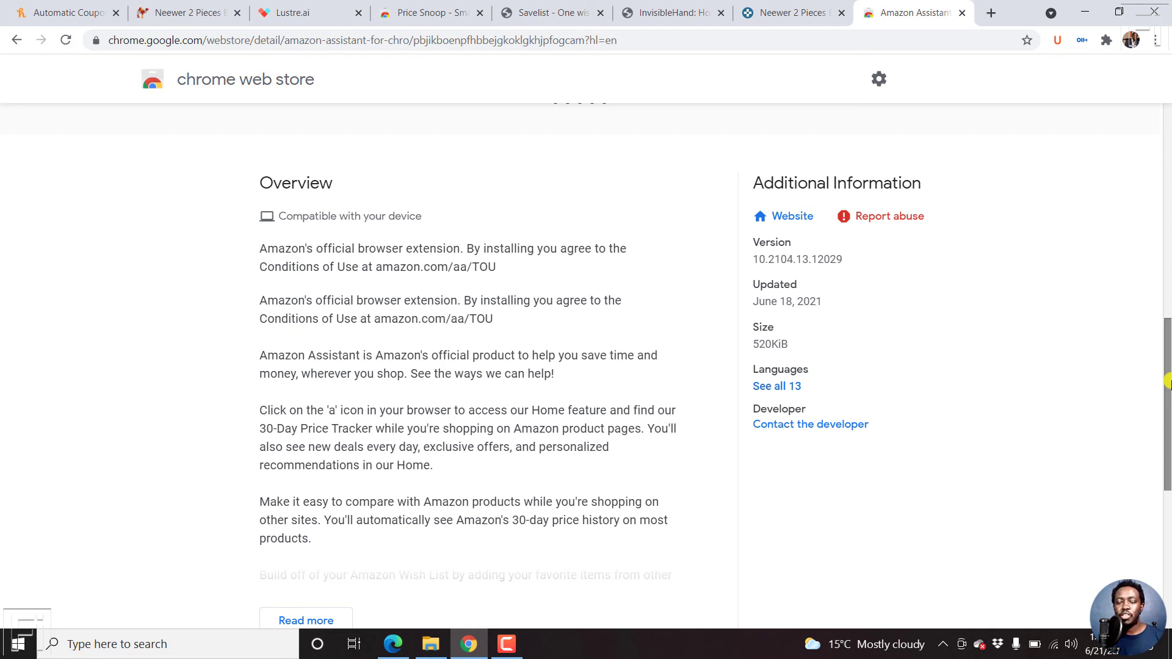
drag(1169, 383, 1169, 409)
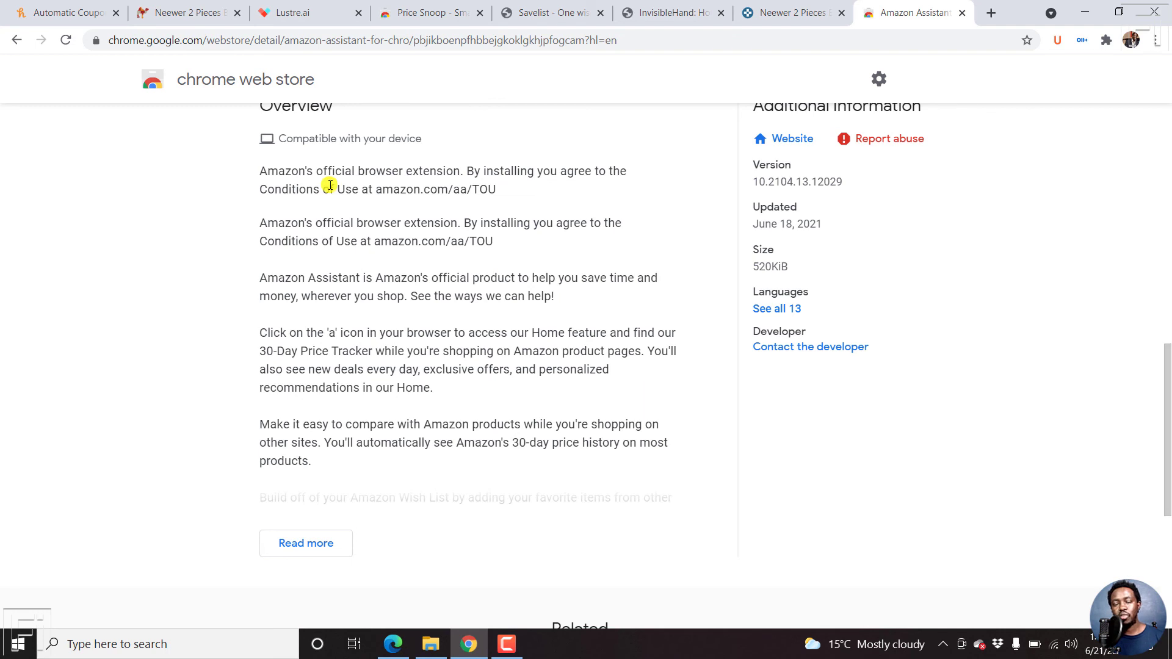
click(68, 11)
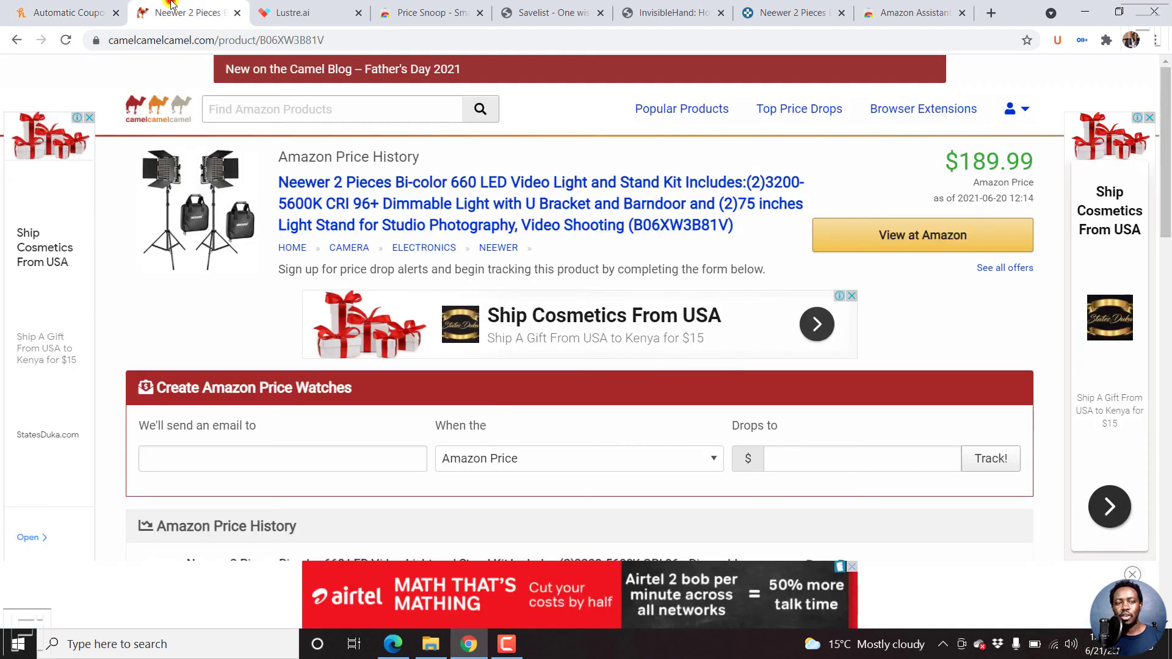
Step: Revisit the camelcamelcamel, Lustre.ai, Price Snoop, Savelist, InvisibleHand, Keepa and Amazon Assistant tabs
click(172, 8)
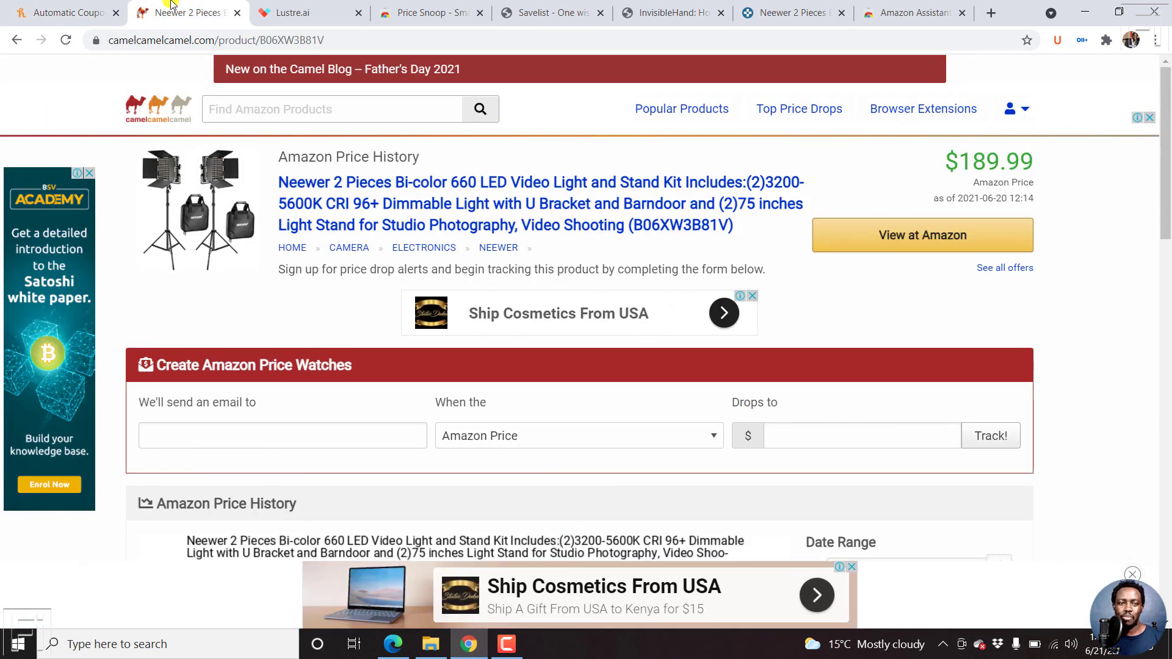
click(314, 6)
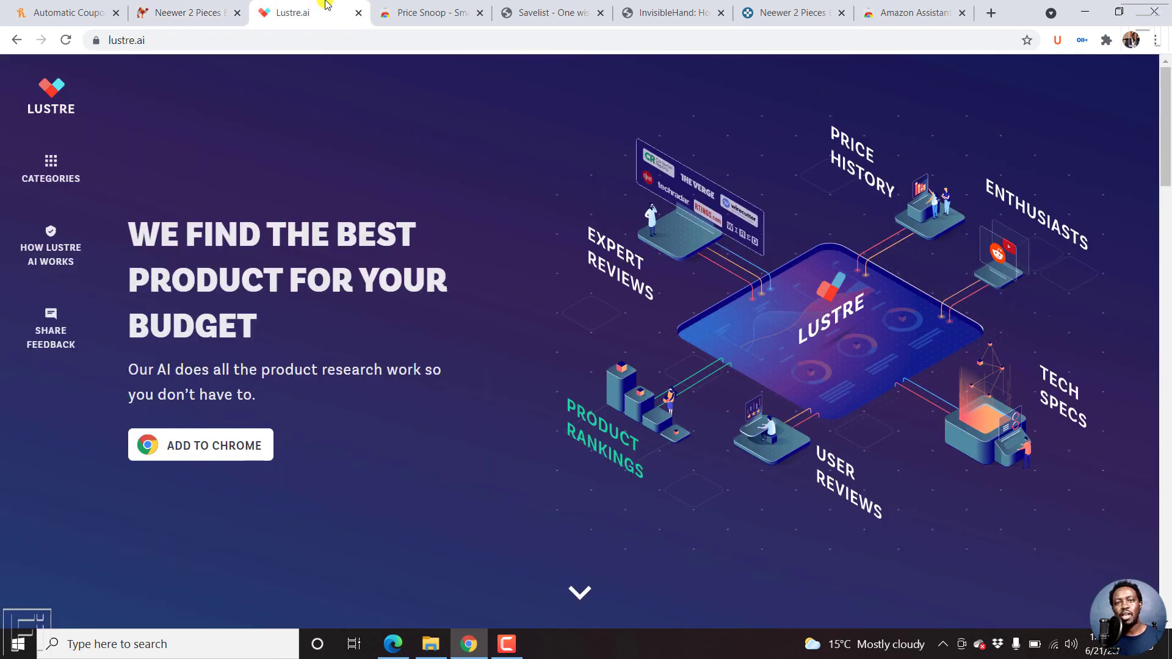
click(431, 5)
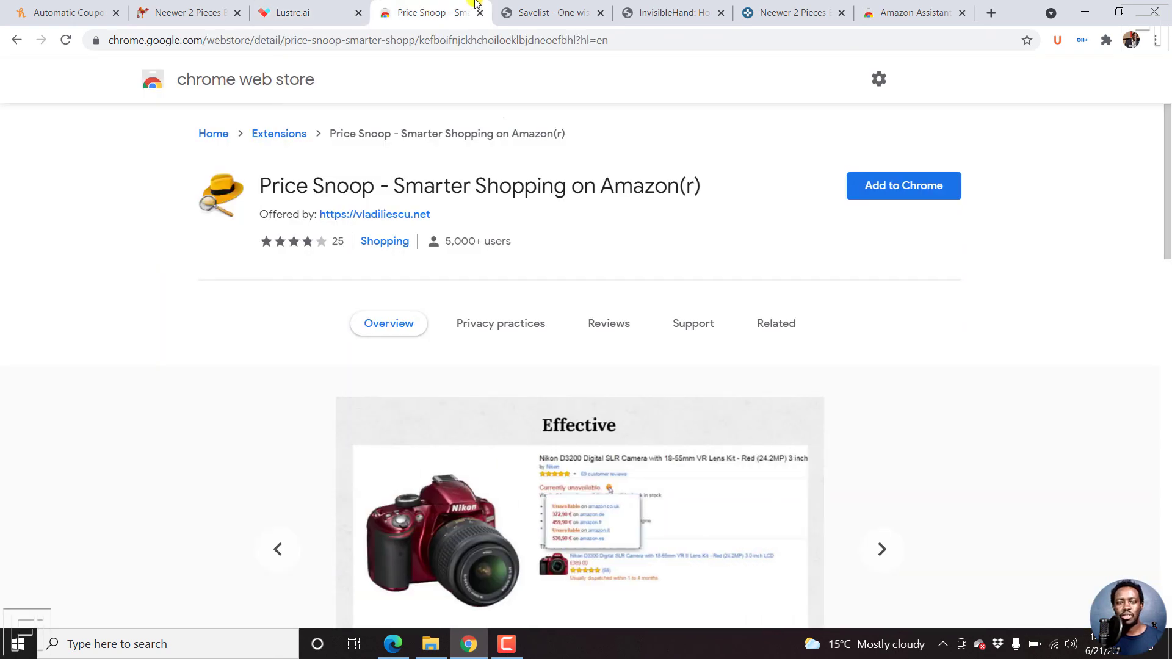
click(561, 9)
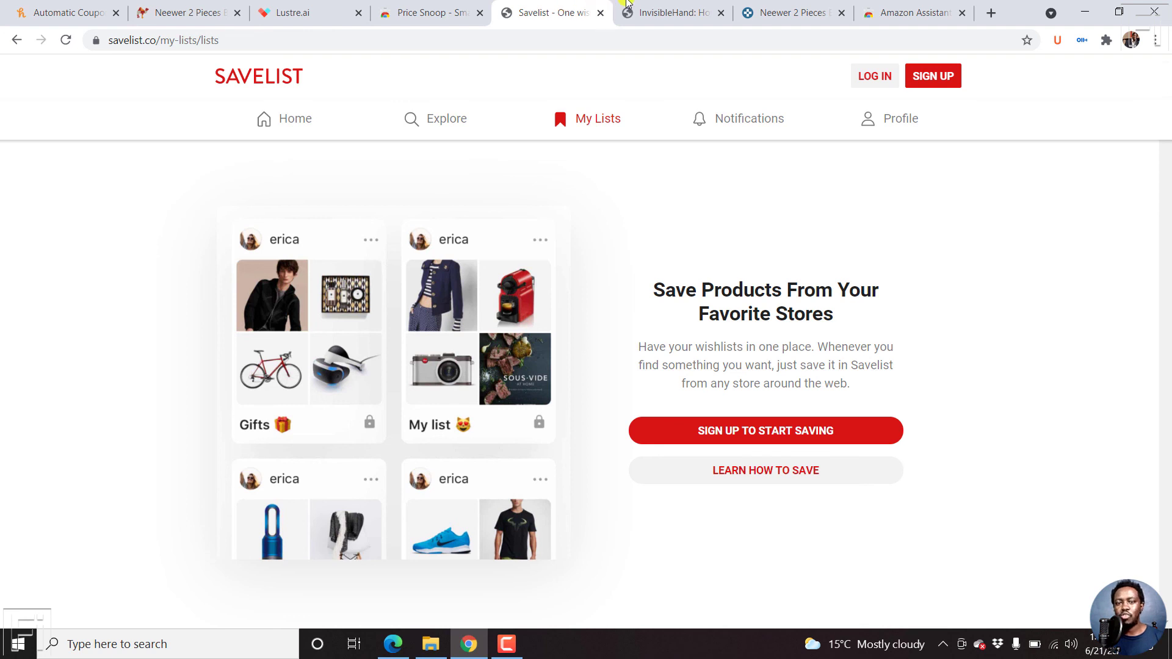
click(652, 10)
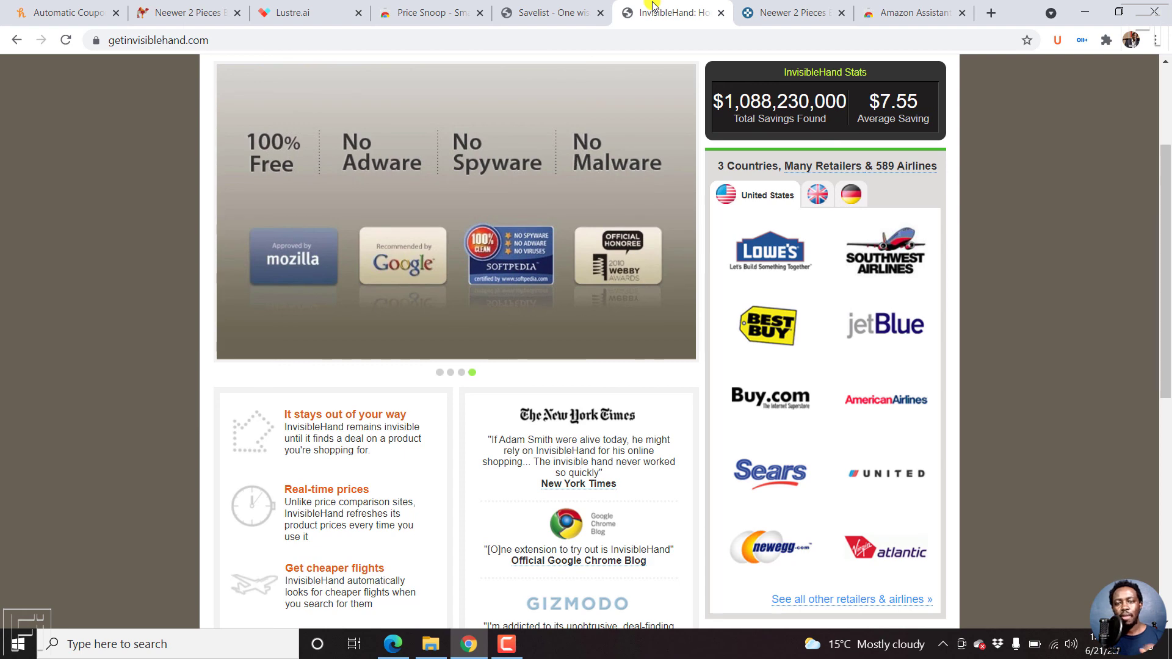
click(779, 9)
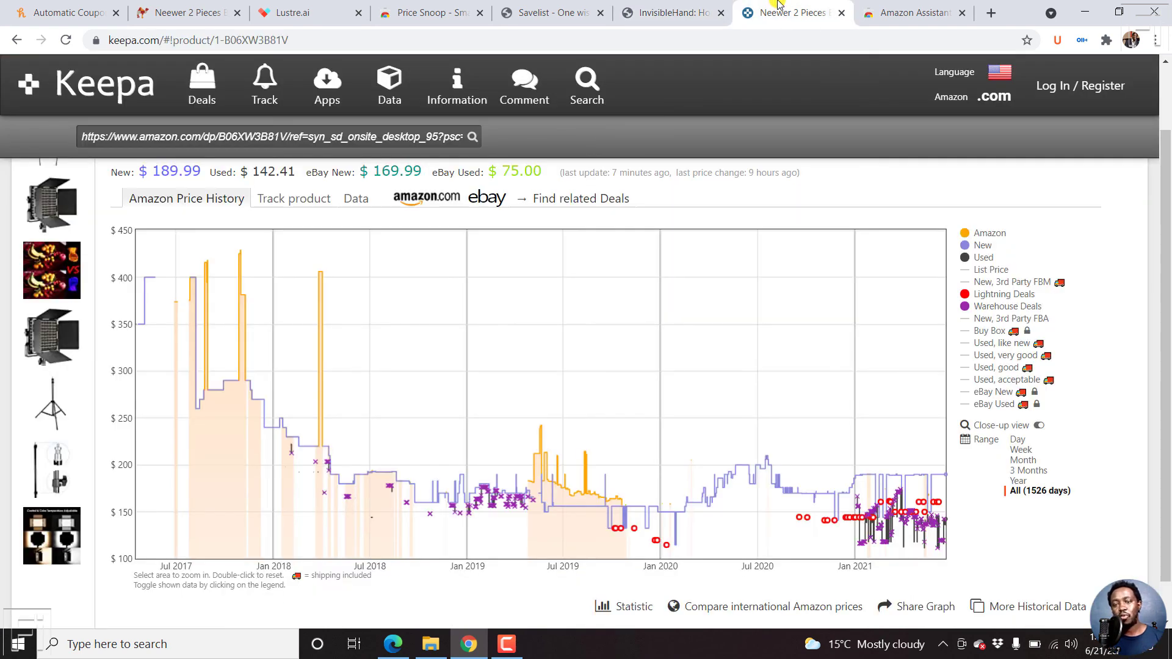
click(886, 4)
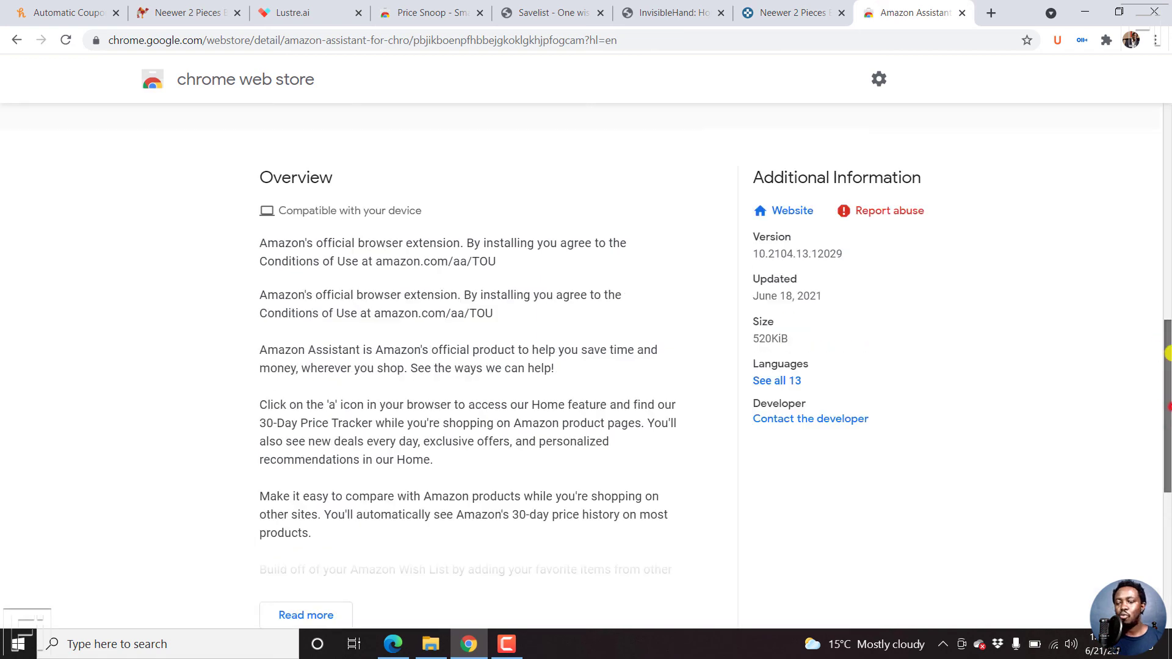
drag(1160, 376, 1165, 132)
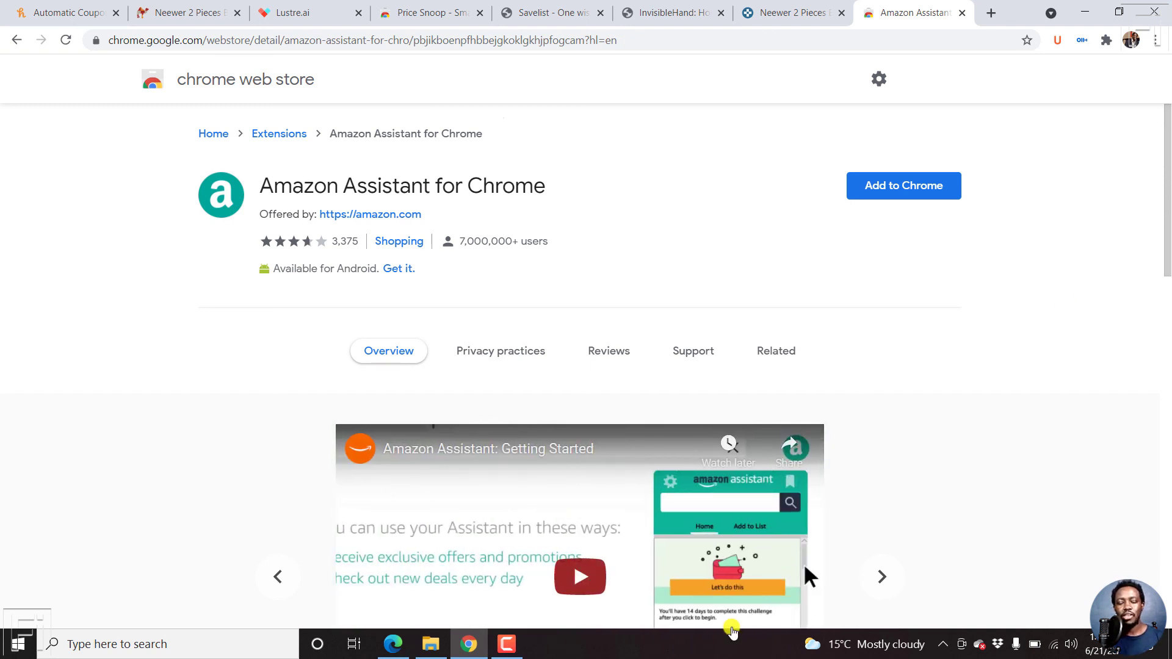
Step: Bring Edge with the Neewer LED video light kit page back to the front
click(394, 647)
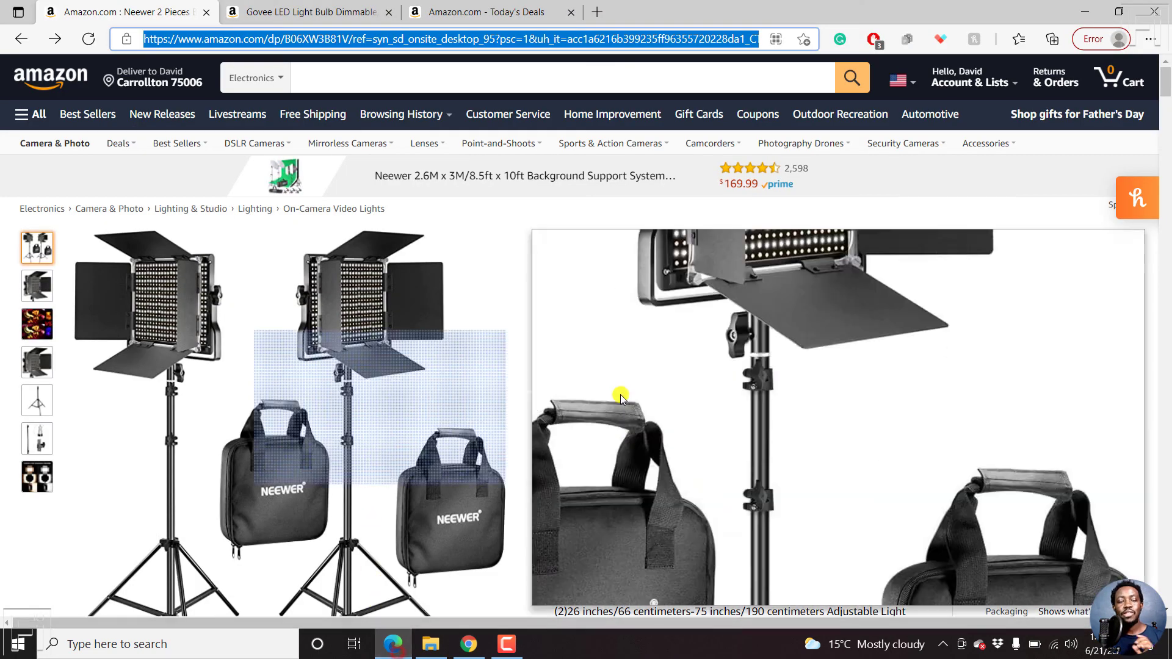